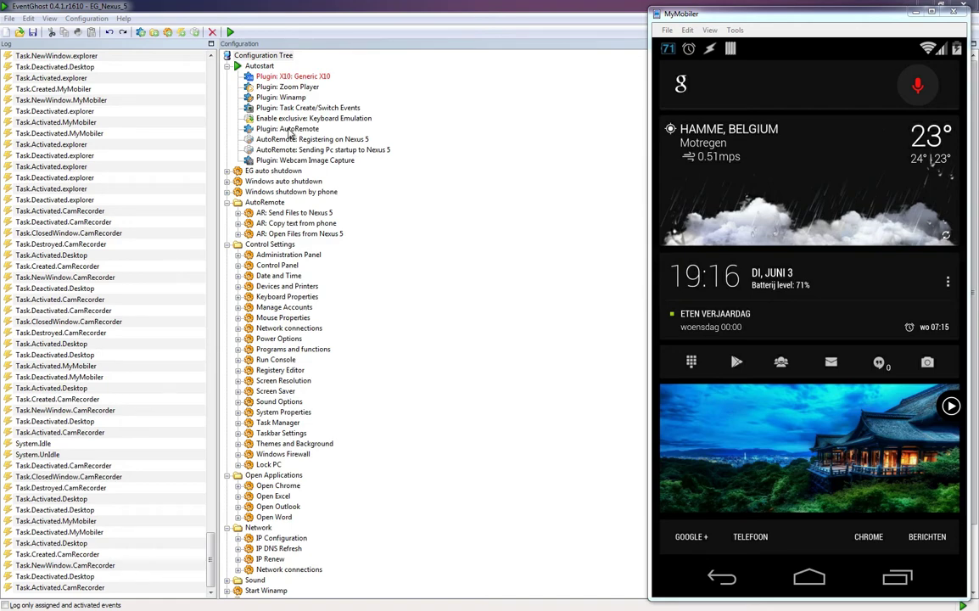
- Check the EventGhost AutoRemote plugin settings, then target EventGhost Desktop PC in phone AutoRemote
{"action": "left_click", "coordinate": [293, 129]}
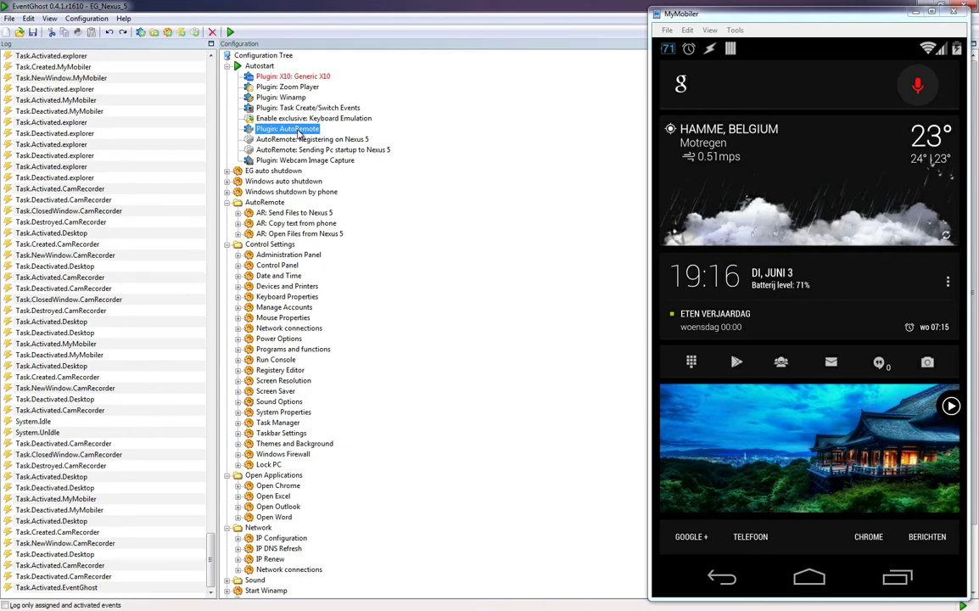
{"action": "right_click", "coordinate": [299, 132]}
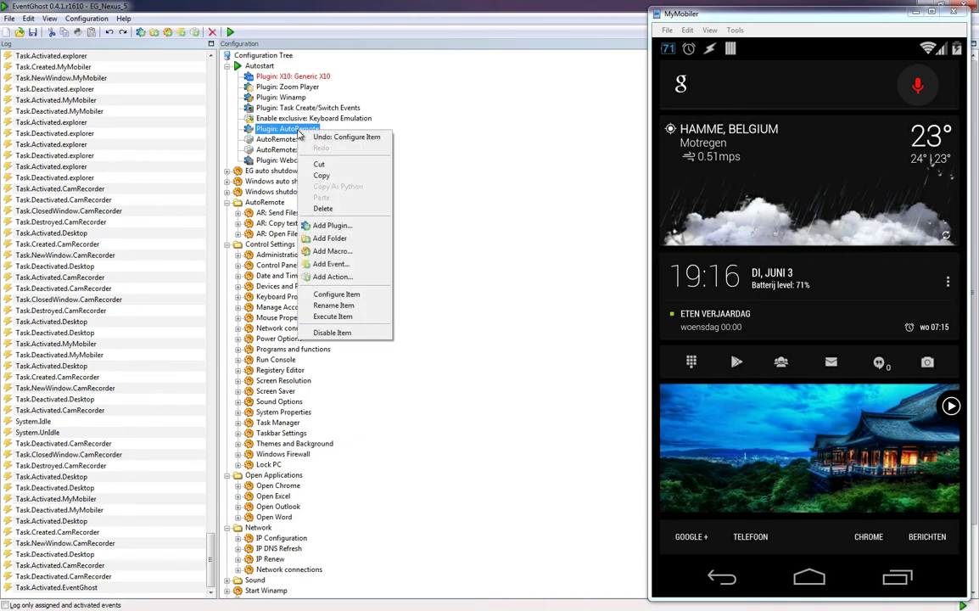
{"action": "left_click", "coordinate": [331, 297]}
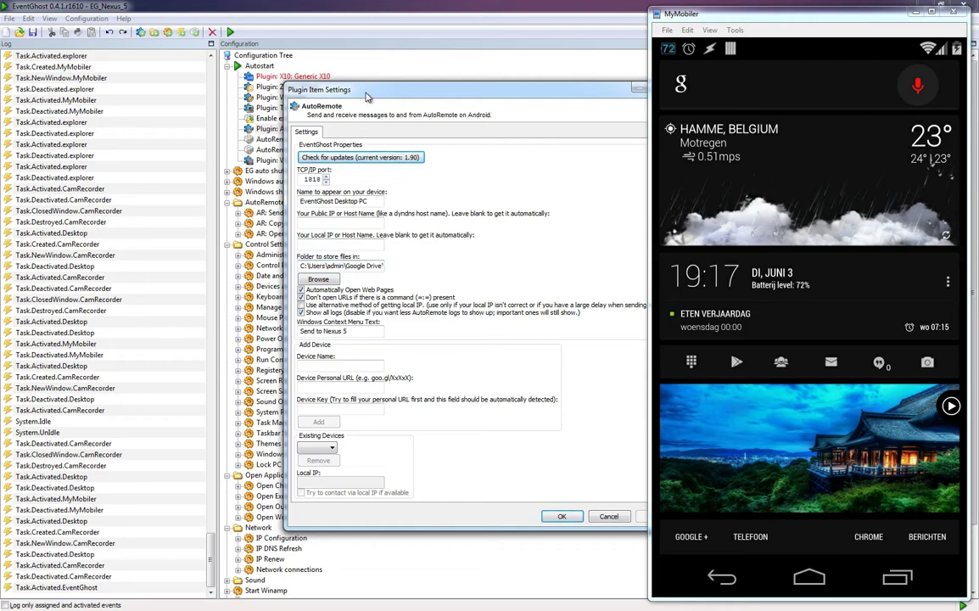
{"action": "left_click", "coordinate": [562, 516]}
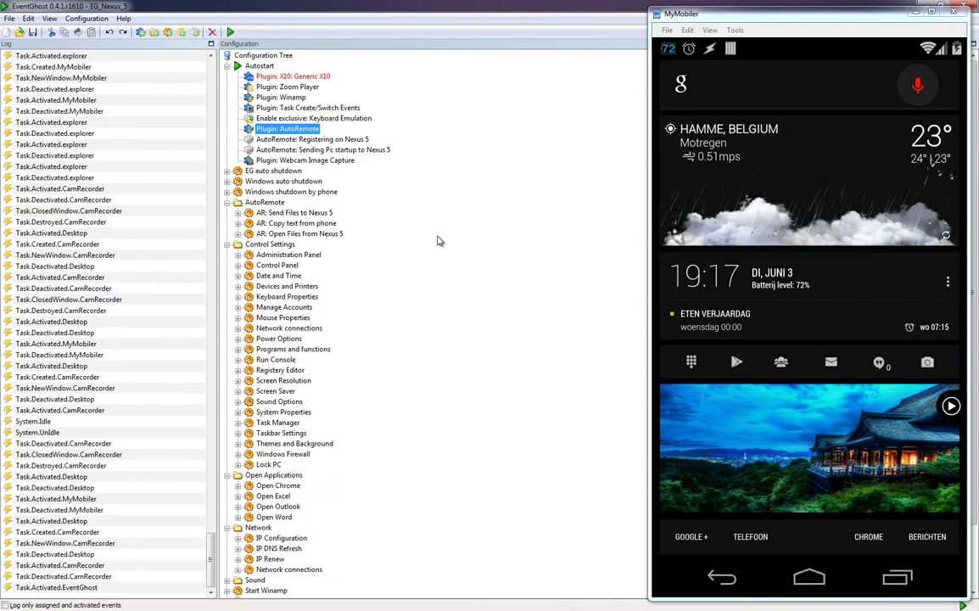
{"action": "key", "text": "alt+Tab"}
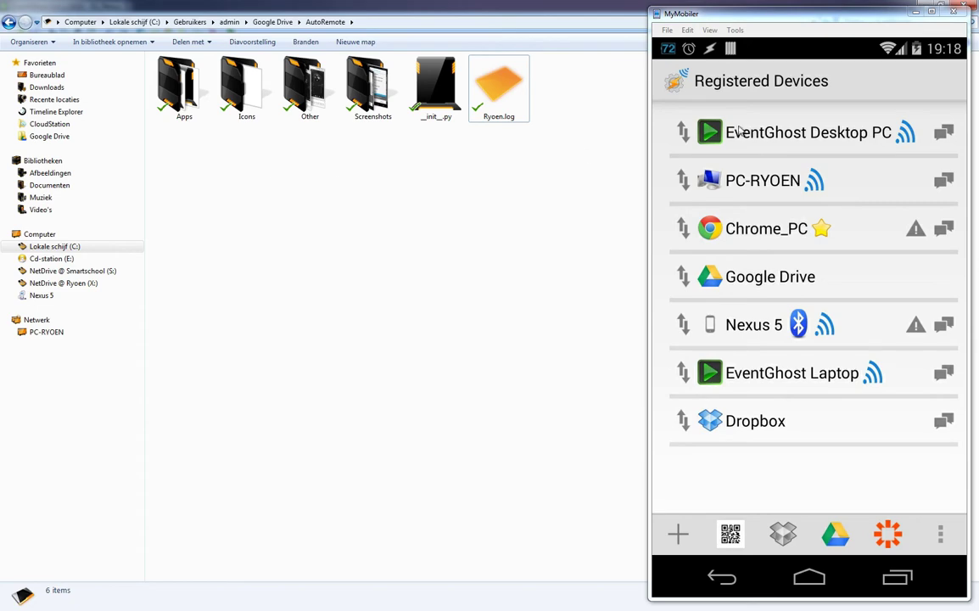
{"action": "left_click", "coordinate": [788, 146]}
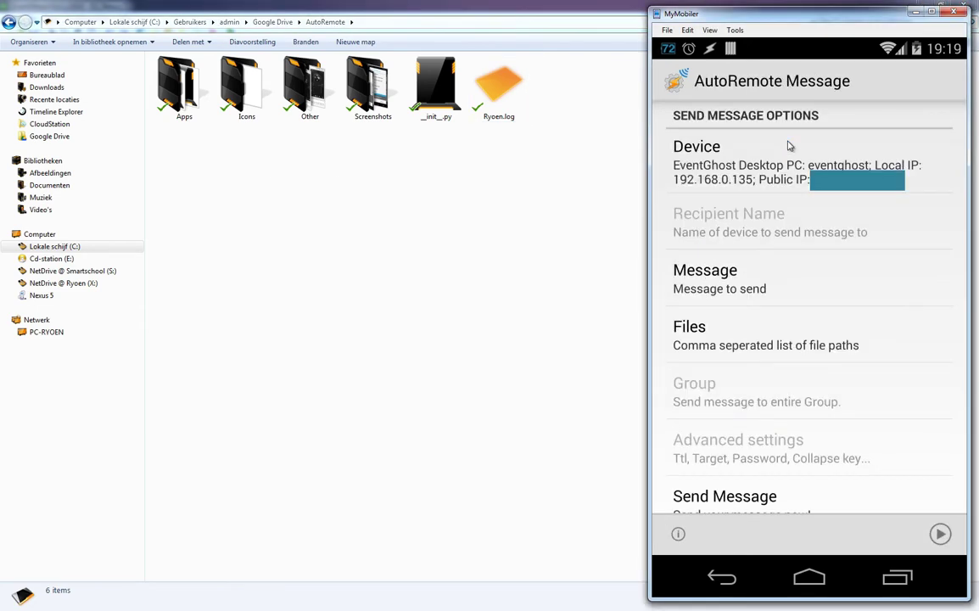
- Attach the mu_coverart image from the phone's files to the AutoRemote message
{"action": "left_click", "coordinate": [714, 338]}
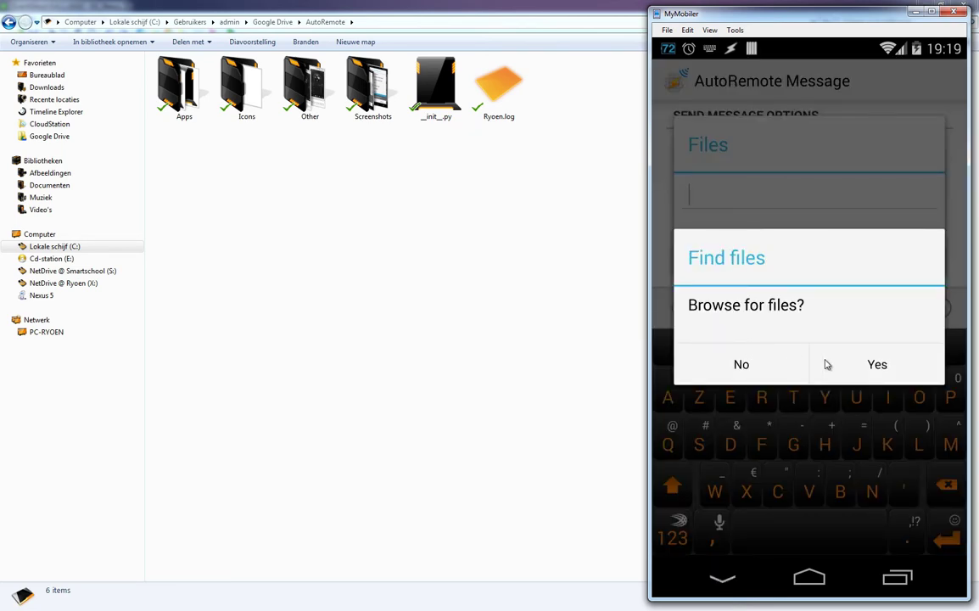
{"action": "left_click", "coordinate": [874, 365]}
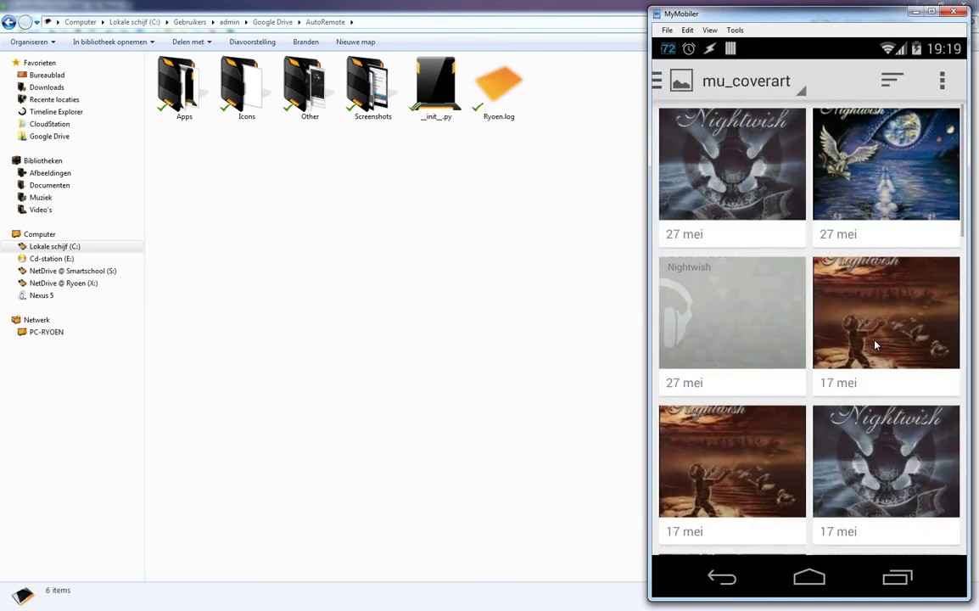
{"action": "left_click", "coordinate": [751, 182]}
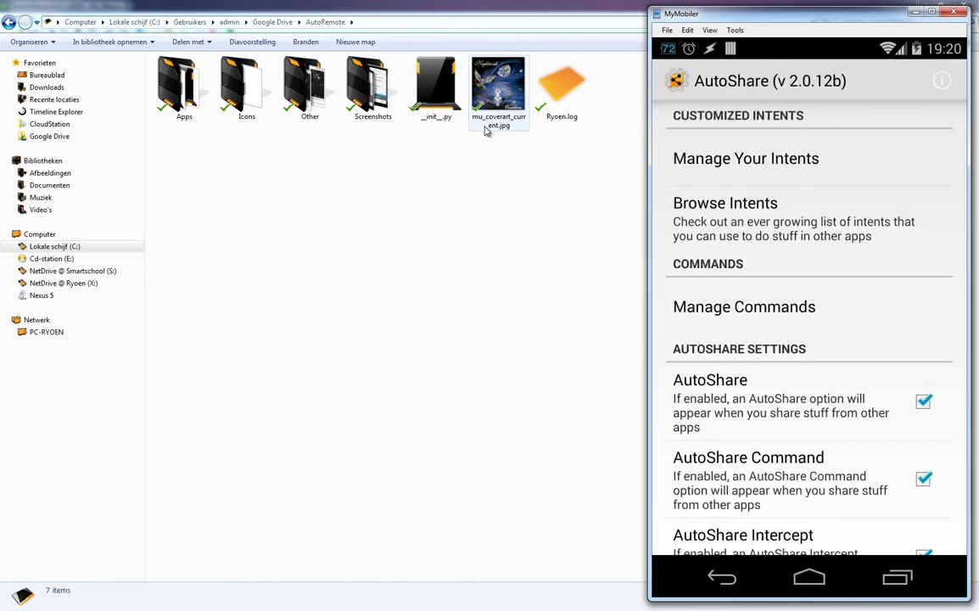
- Bring up AutoShare's Manage Commands list to review the defined commands
{"action": "left_click", "coordinate": [721, 306]}
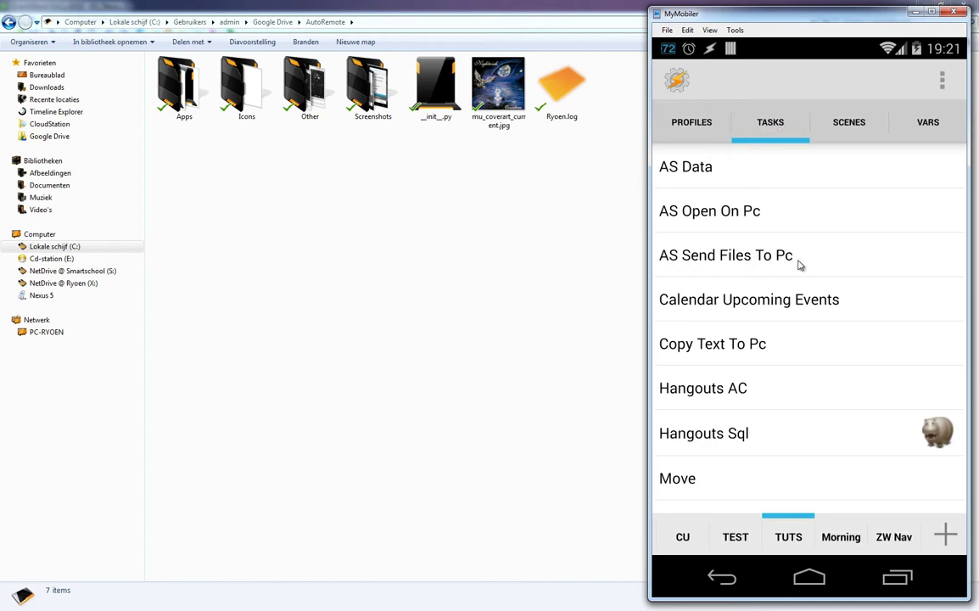
{"action": "left_click", "coordinate": [707, 256]}
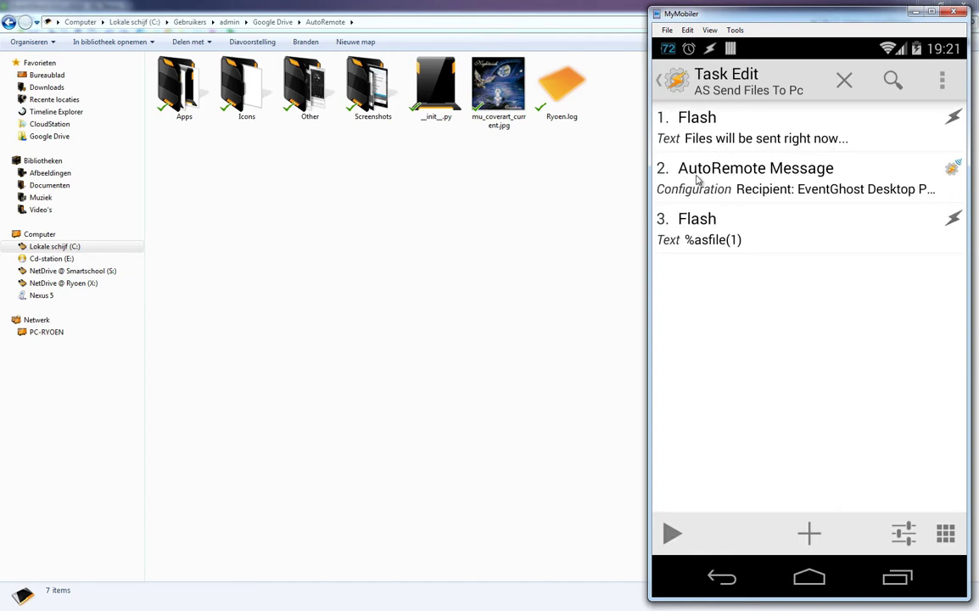
{"action": "left_click", "coordinate": [806, 180]}
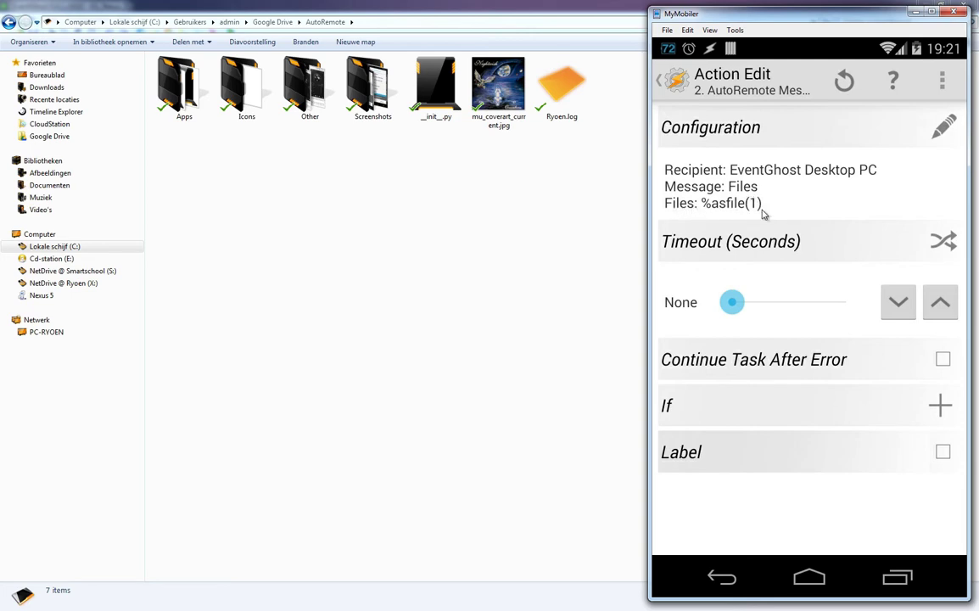
{"action": "key", "text": "Escape"}
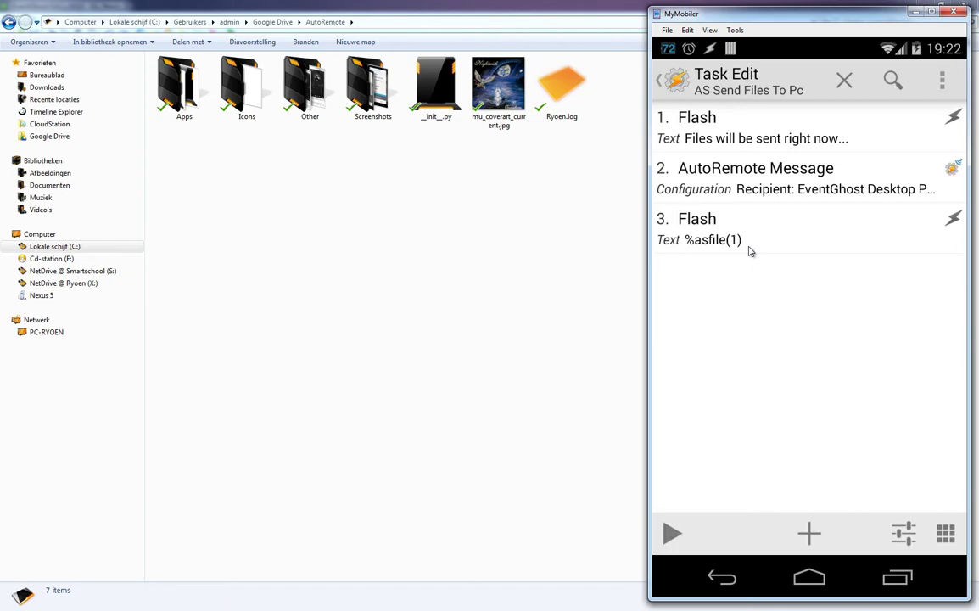
{"action": "key", "text": "Escape"}
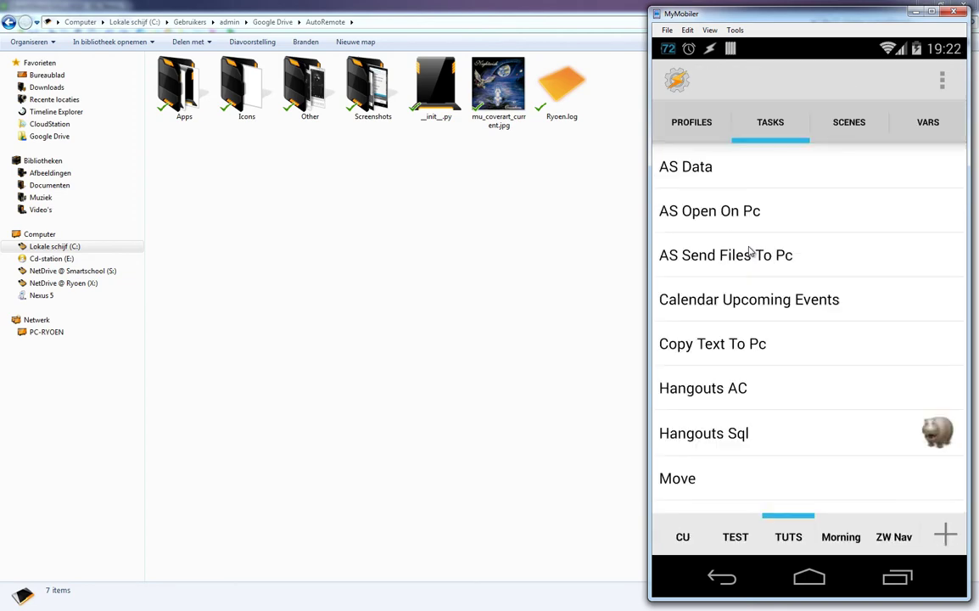
- Verify the AS Send Files To Pc profile's command filter is Send file to pc, unchanged
{"action": "left_click", "coordinate": [712, 125]}
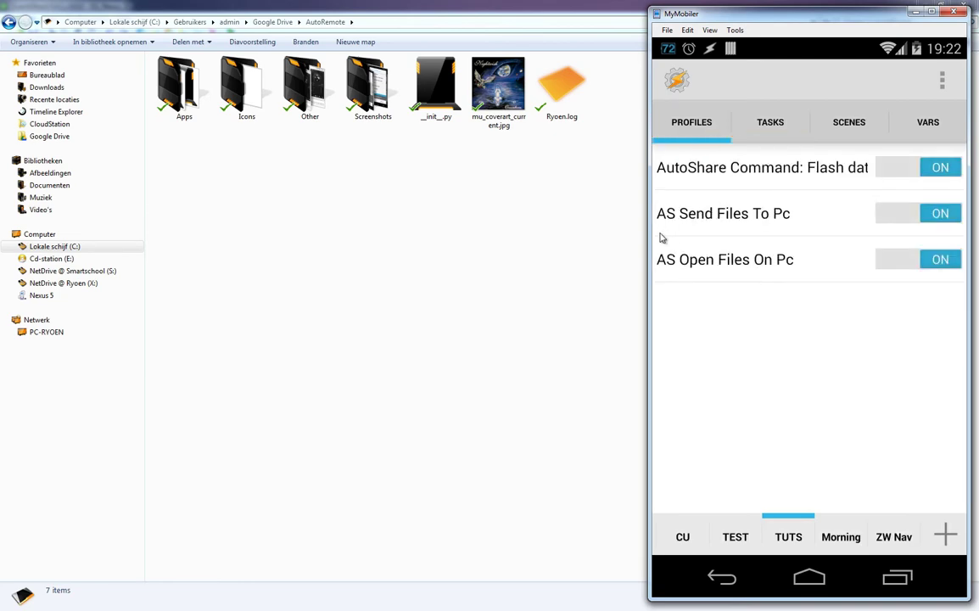
{"action": "left_click", "coordinate": [768, 223]}
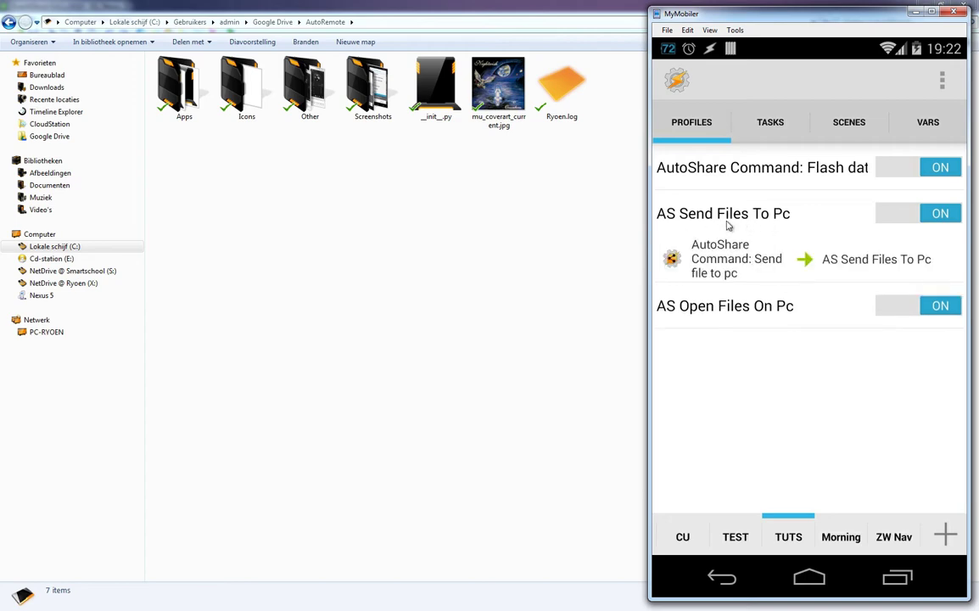
{"action": "left_click", "coordinate": [758, 265]}
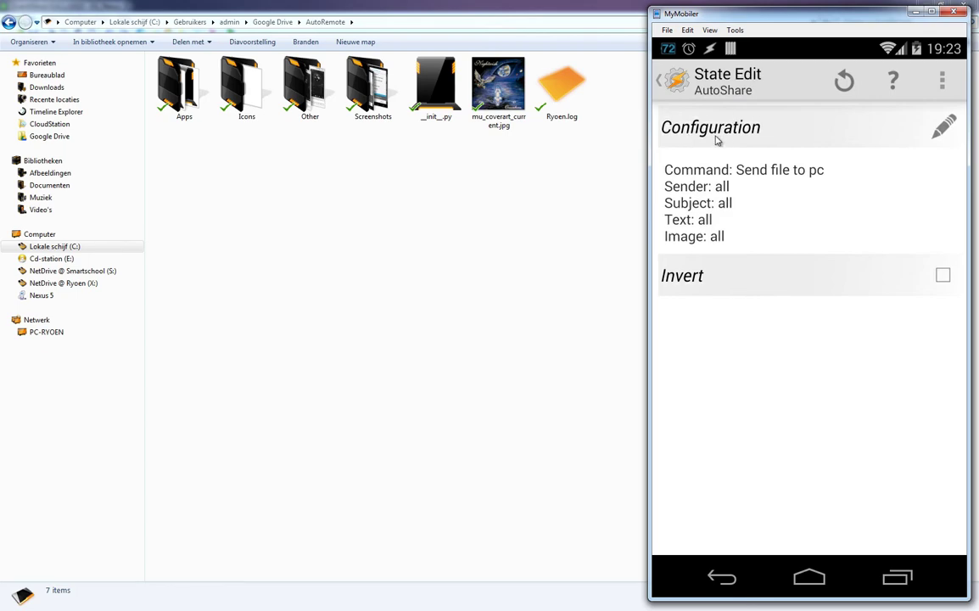
{"action": "left_click", "coordinate": [945, 129]}
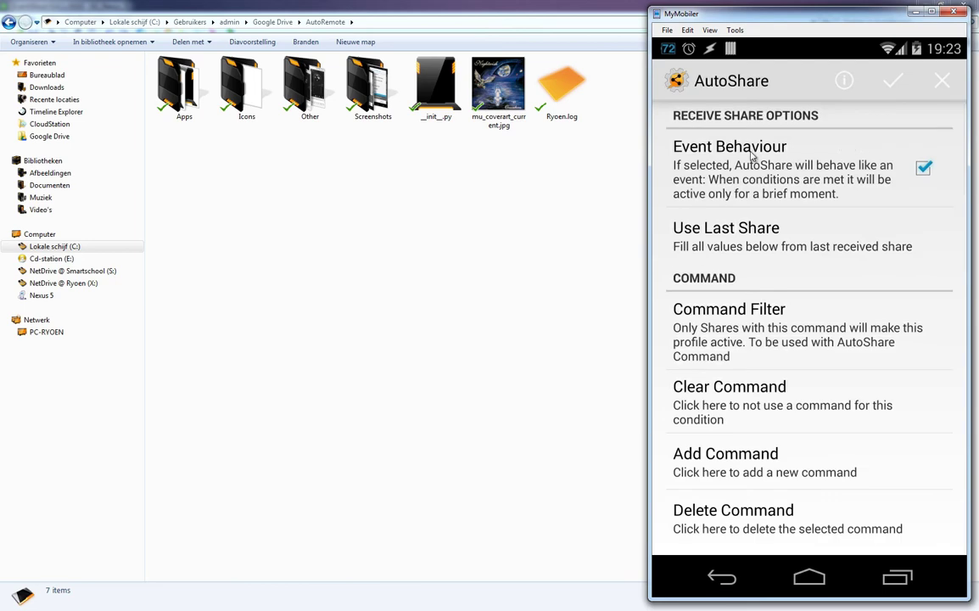
{"action": "left_click", "coordinate": [739, 345]}
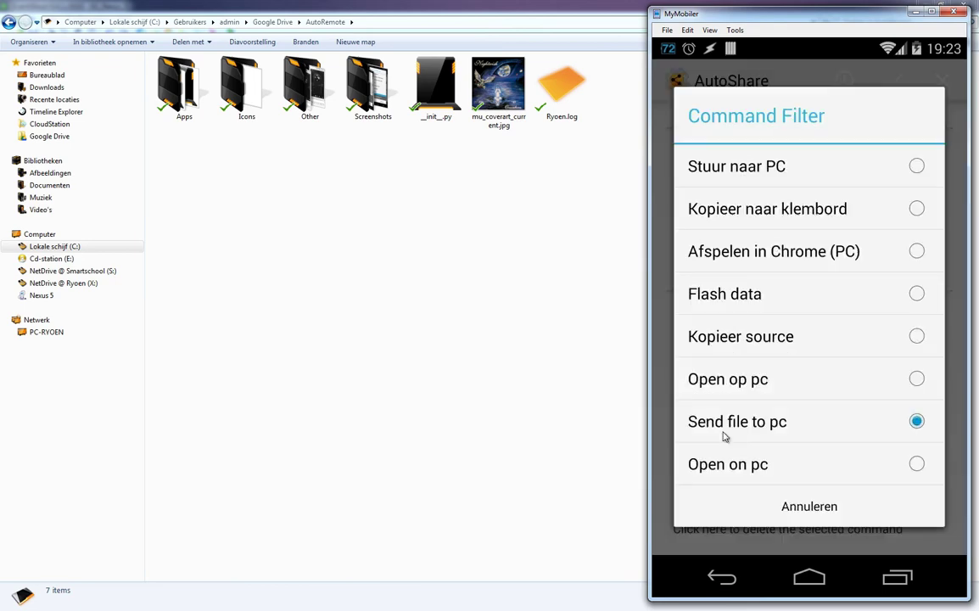
{"action": "left_click", "coordinate": [775, 433]}
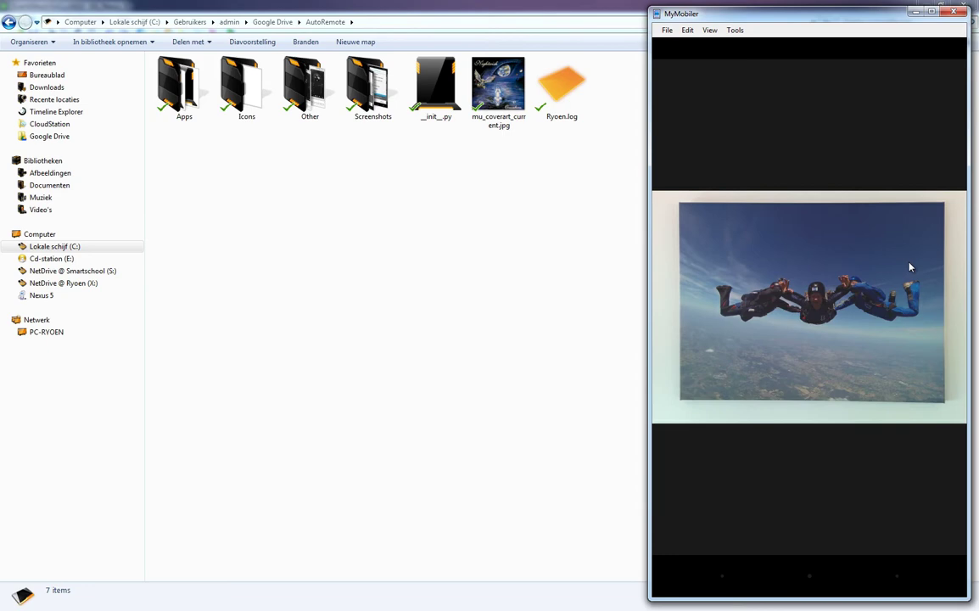
- Share the skydiving photo to the PC with AutoShare's Send file to pc command, then return to EventGhost
{"action": "left_click", "coordinate": [910, 267]}
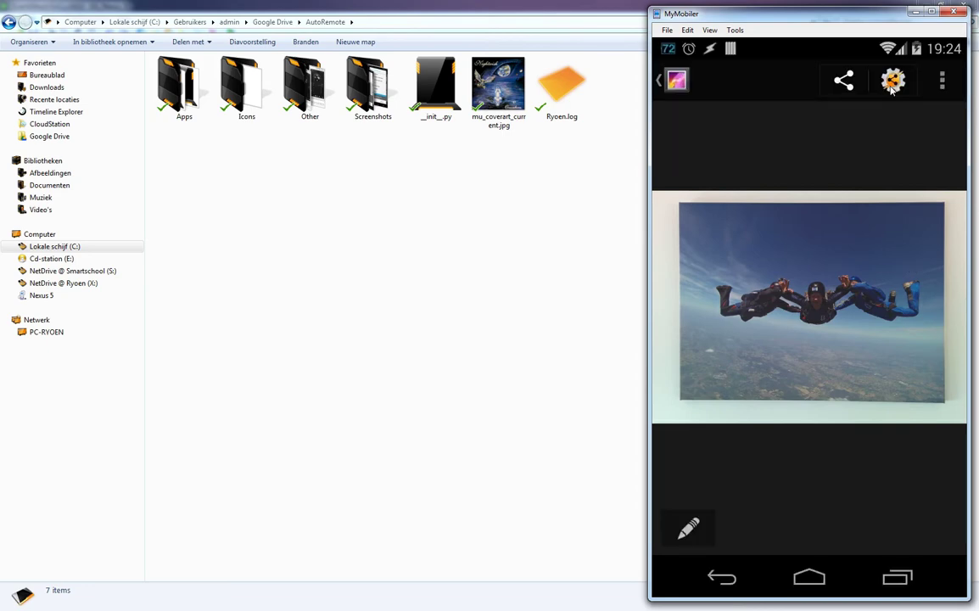
{"action": "left_click", "coordinate": [893, 83]}
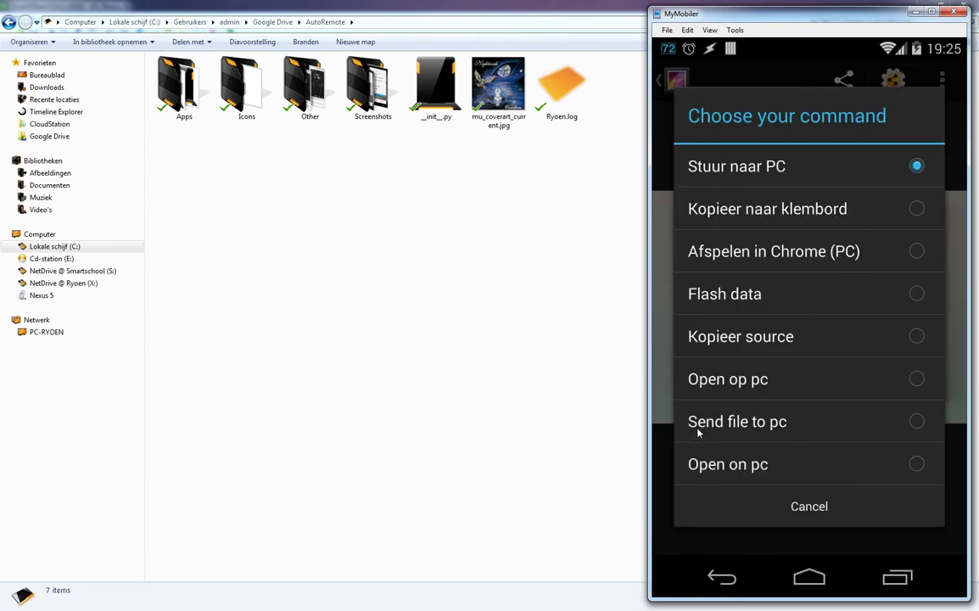
{"action": "left_click", "coordinate": [917, 427]}
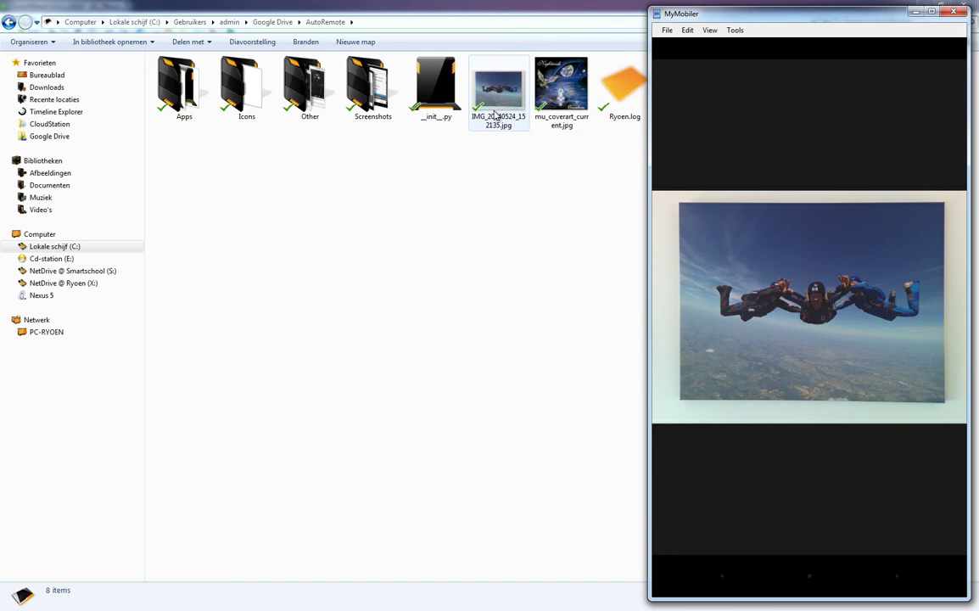
{"action": "key", "text": "alt+Tab"}
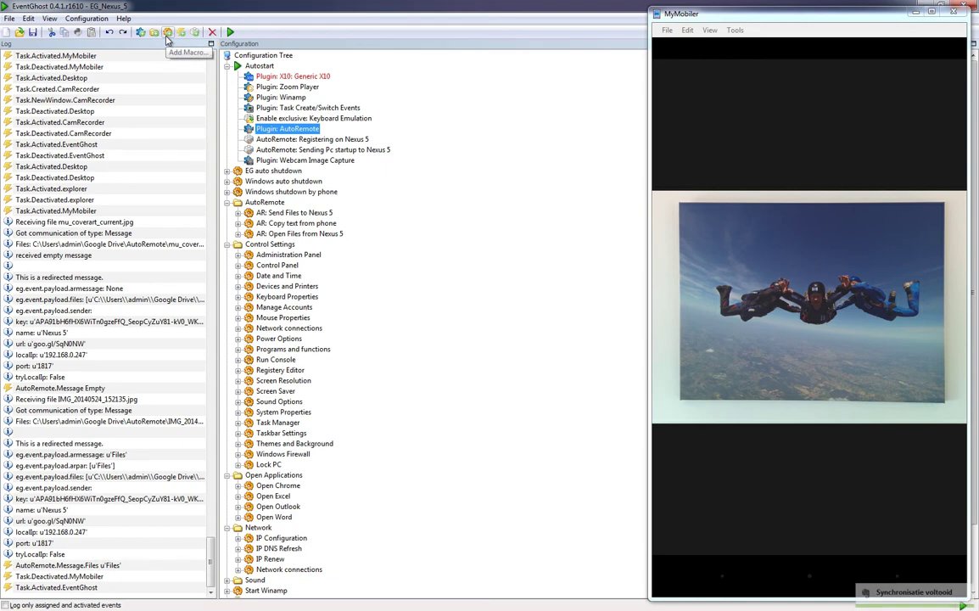
- Add a new unnamed macro under the AutoRemote folder in EventGhost
{"action": "left_click", "coordinate": [88, 18]}
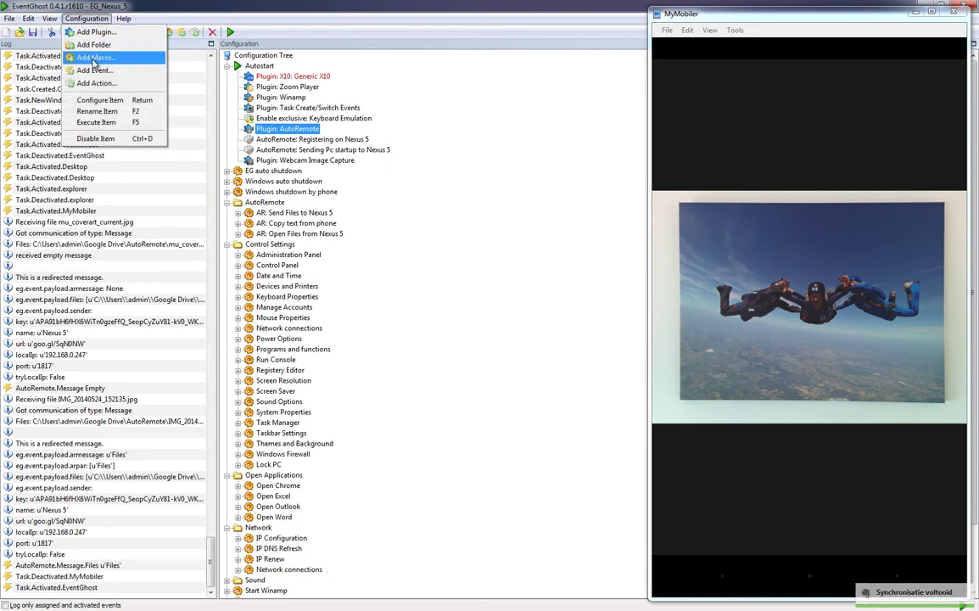
{"action": "left_click", "coordinate": [428, 221]}
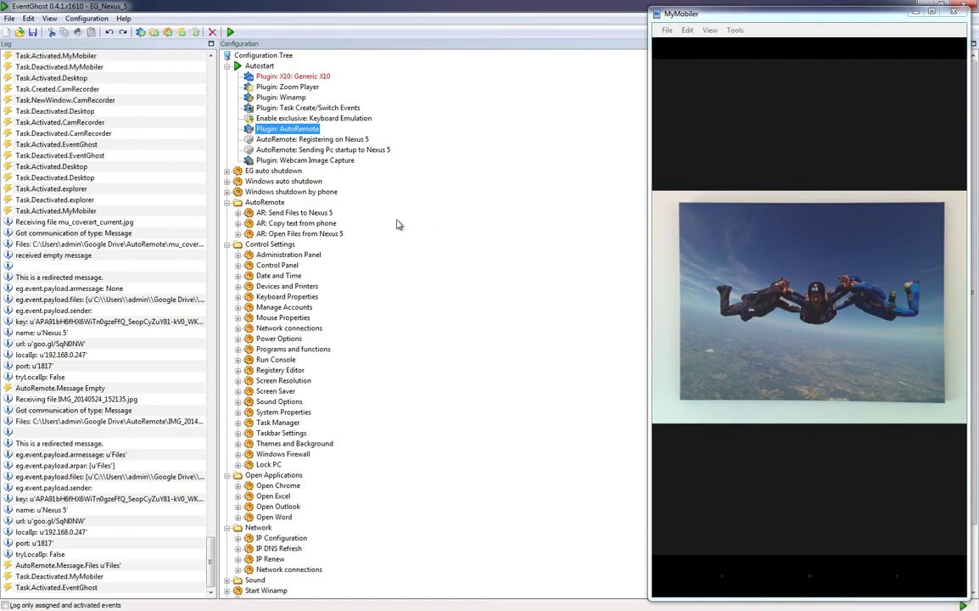
{"action": "left_click", "coordinate": [238, 202]}
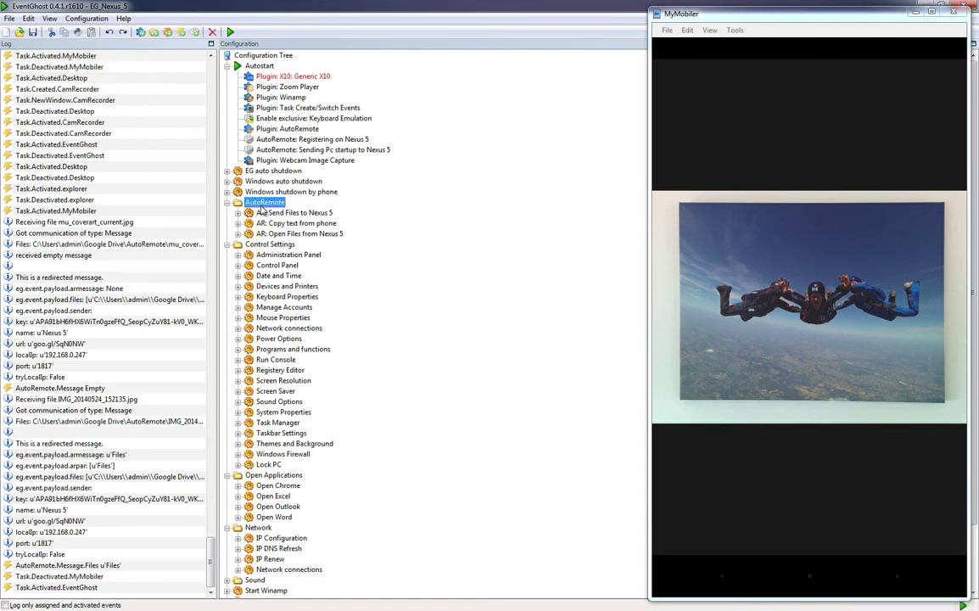
{"action": "left_click", "coordinate": [167, 32]}
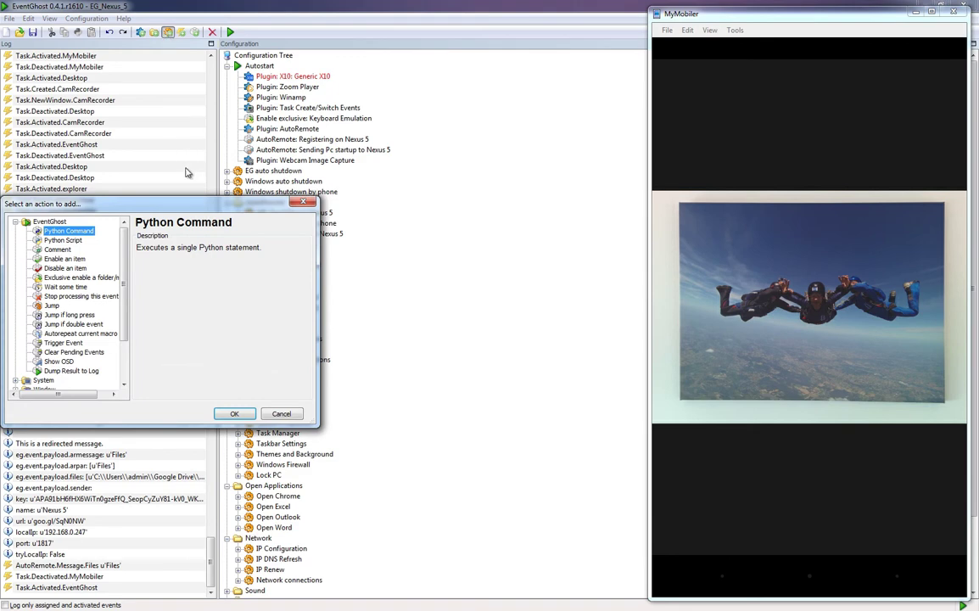
{"action": "left_click", "coordinate": [235, 413]}
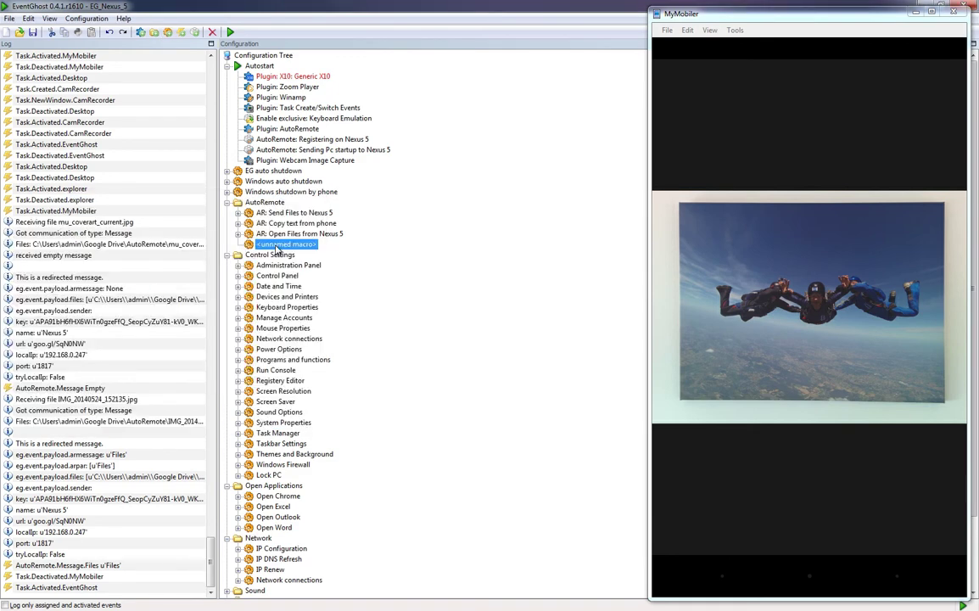
- Delete the unnamed macro and expand AR: Open Files from Nexus 5 to show its contents
{"action": "key", "text": "Delete"}
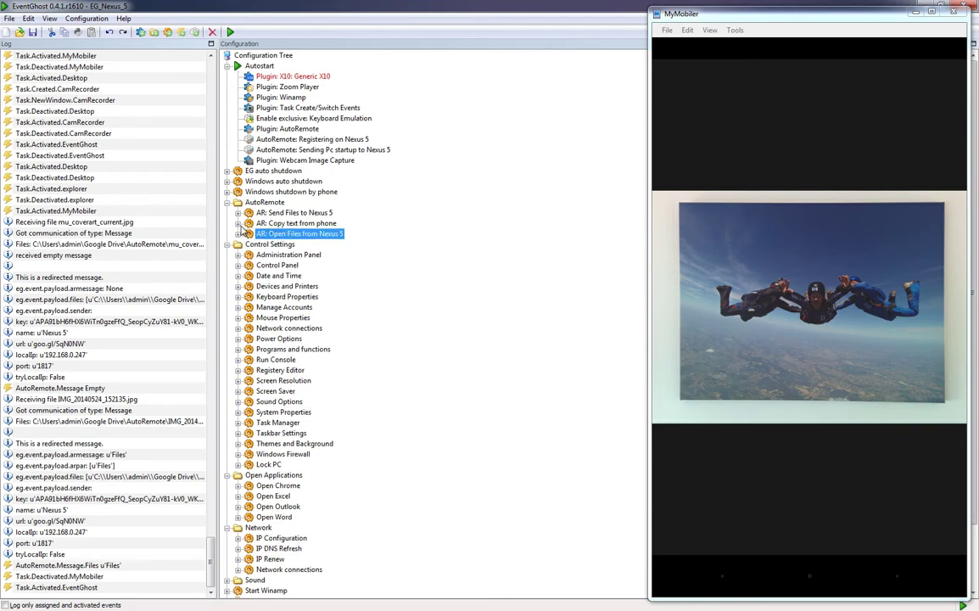
{"action": "left_click", "coordinate": [238, 234]}
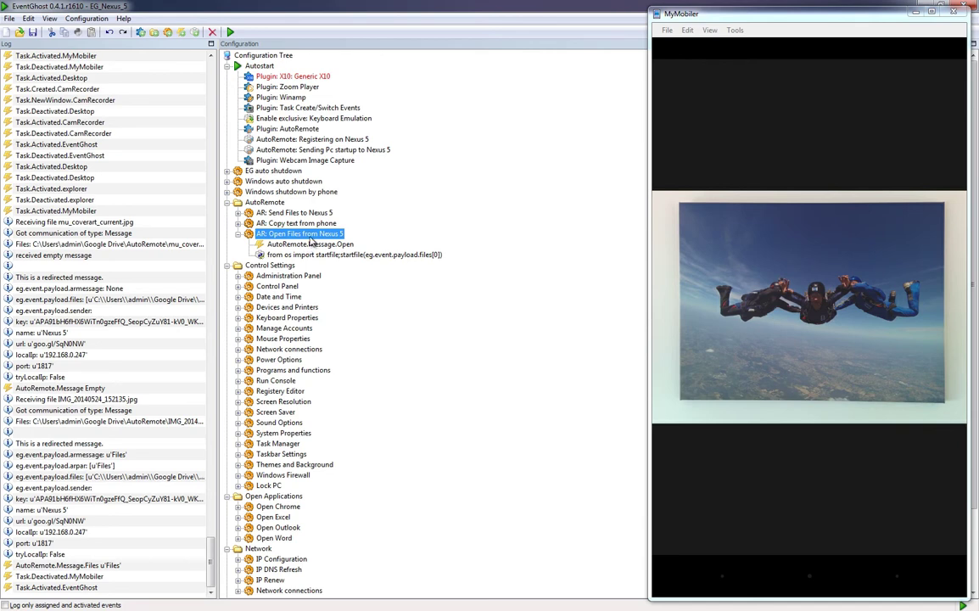
{"action": "right_click", "coordinate": [311, 239]}
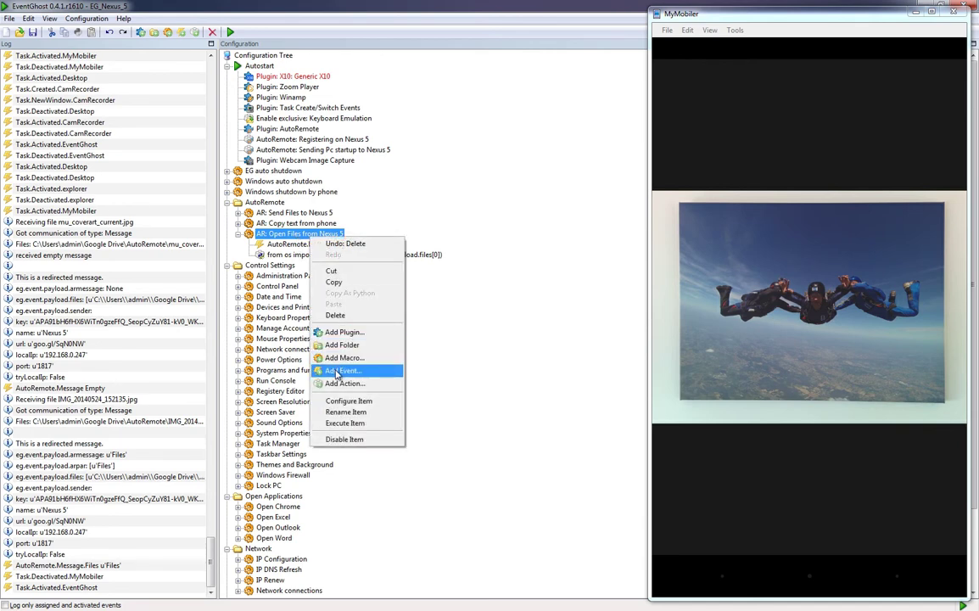
{"action": "left_click", "coordinate": [255, 212]}
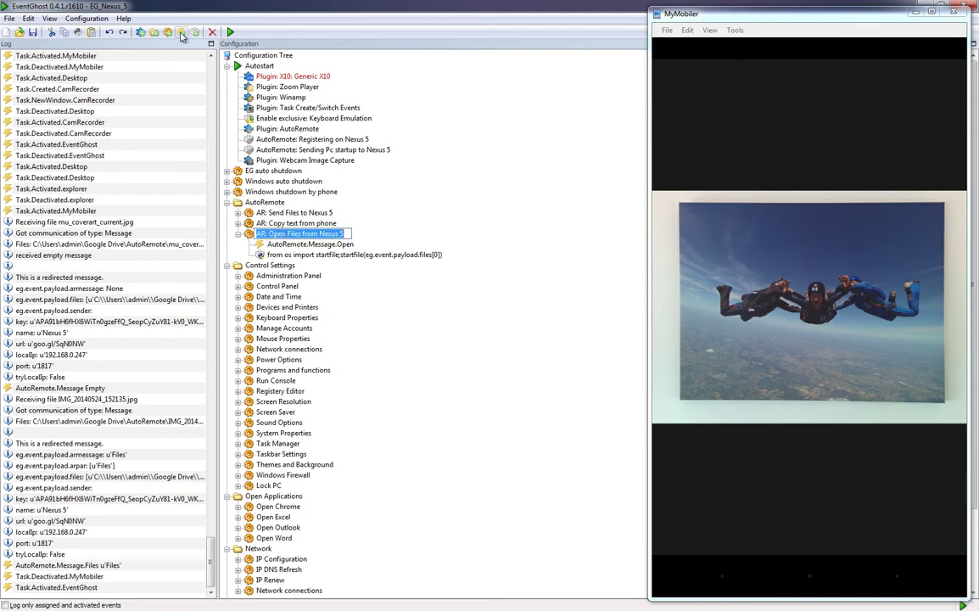
{"action": "left_click", "coordinate": [95, 18]}
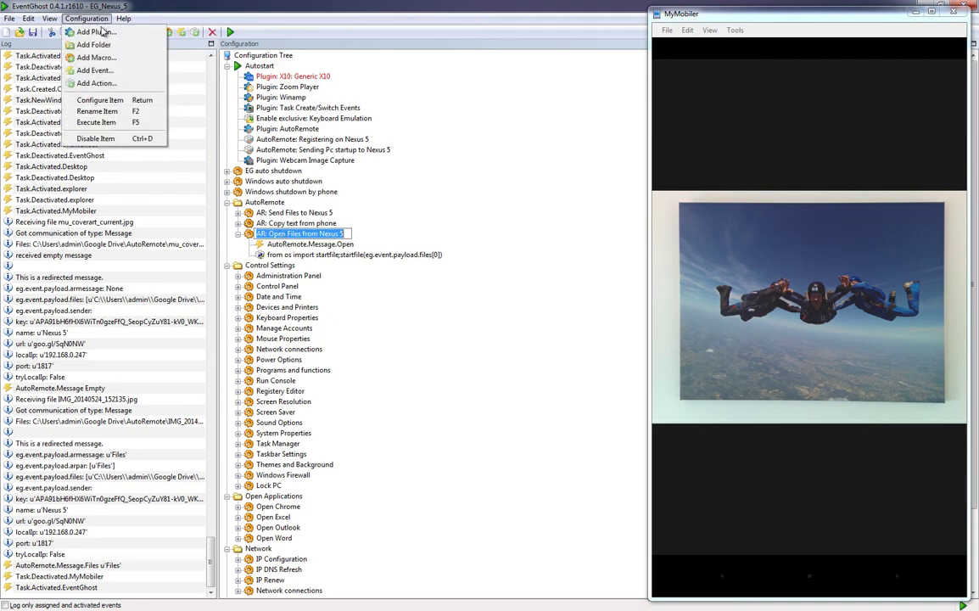
{"action": "left_click", "coordinate": [329, 245]}
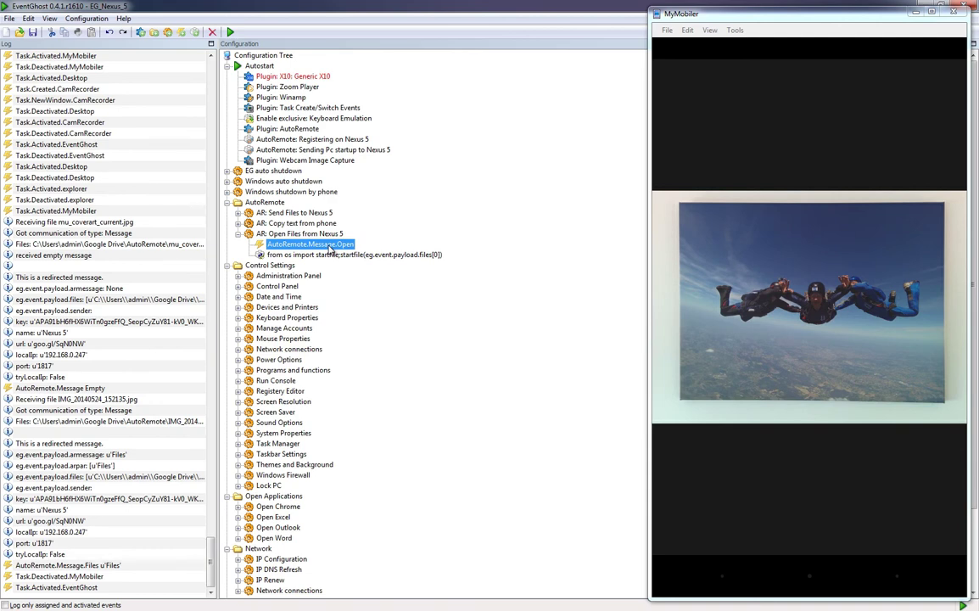
{"action": "double_click", "coordinate": [330, 245]}
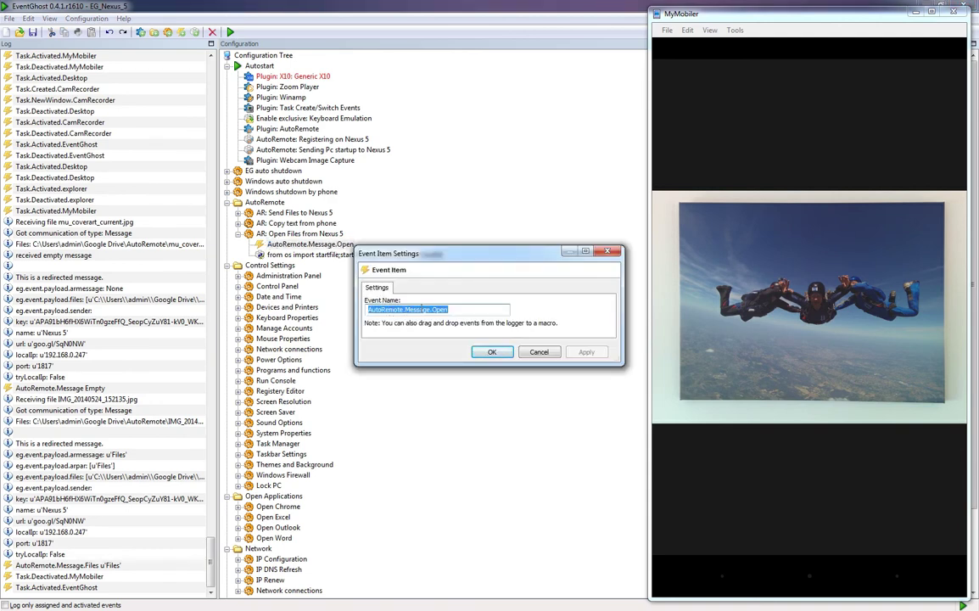
{"action": "left_click", "coordinate": [442, 309]}
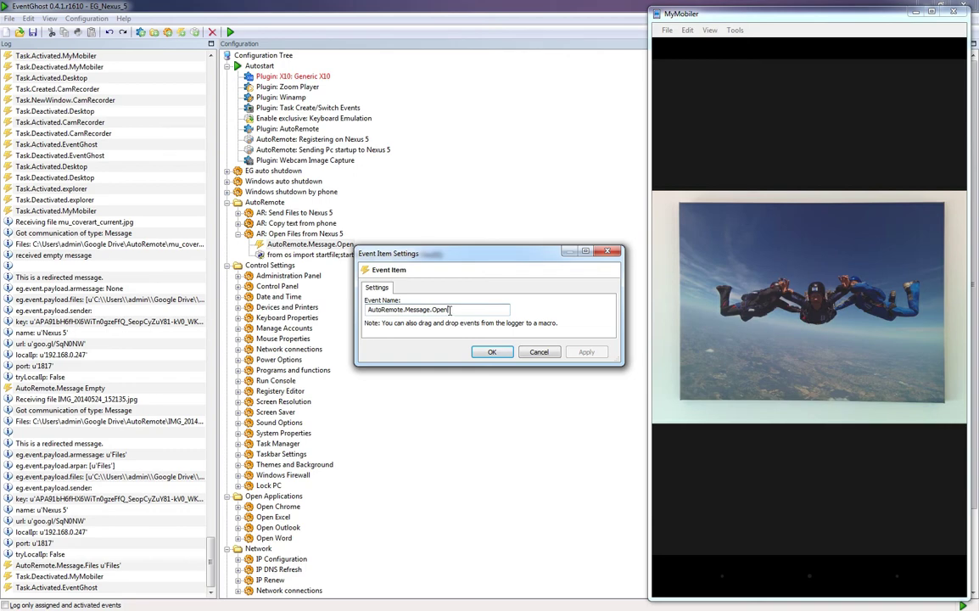
{"action": "double_click", "coordinate": [441, 309]}
{"action": "left_click", "coordinate": [538, 353]}
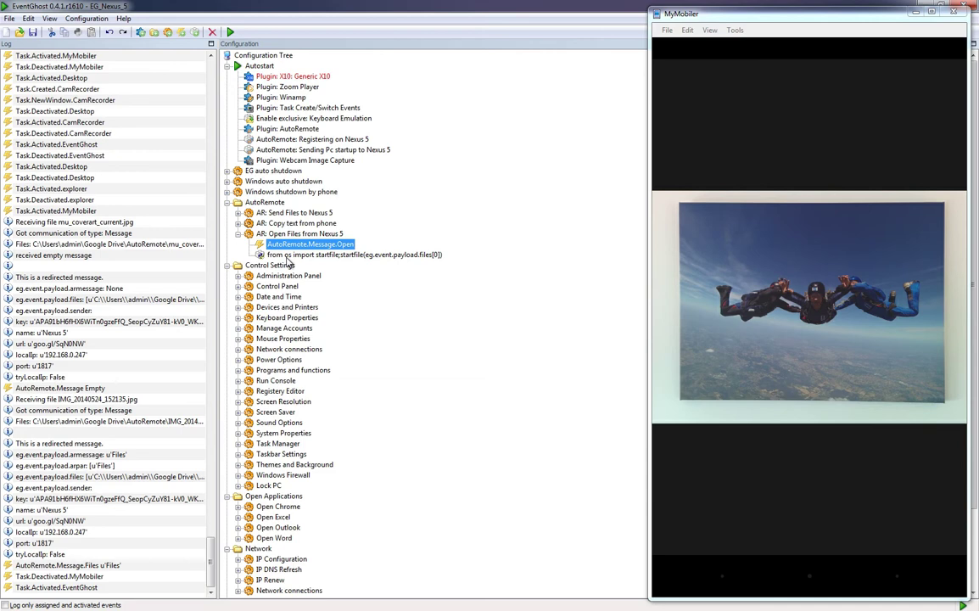
{"action": "right_click", "coordinate": [306, 236]}
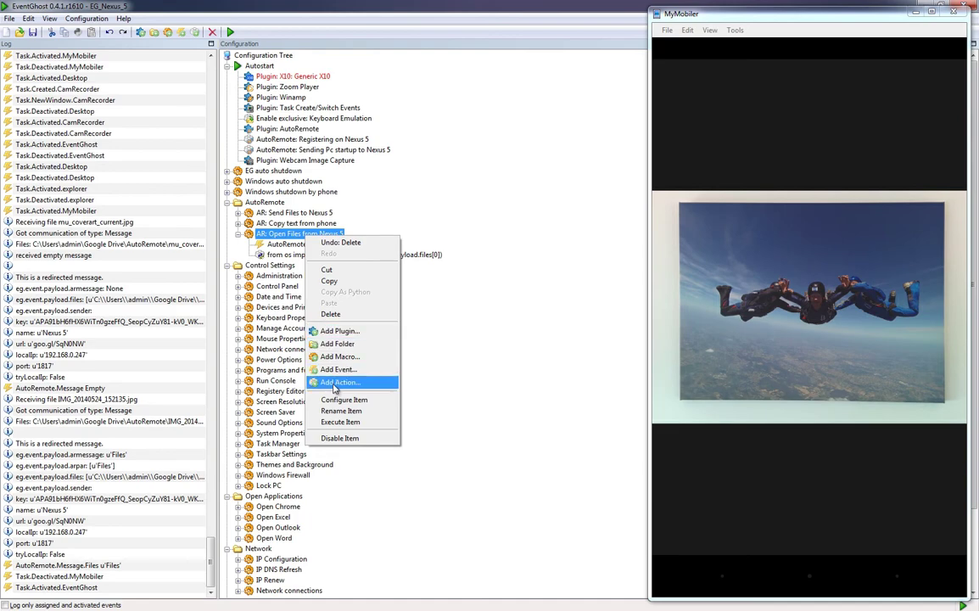
{"action": "left_click", "coordinate": [335, 384]}
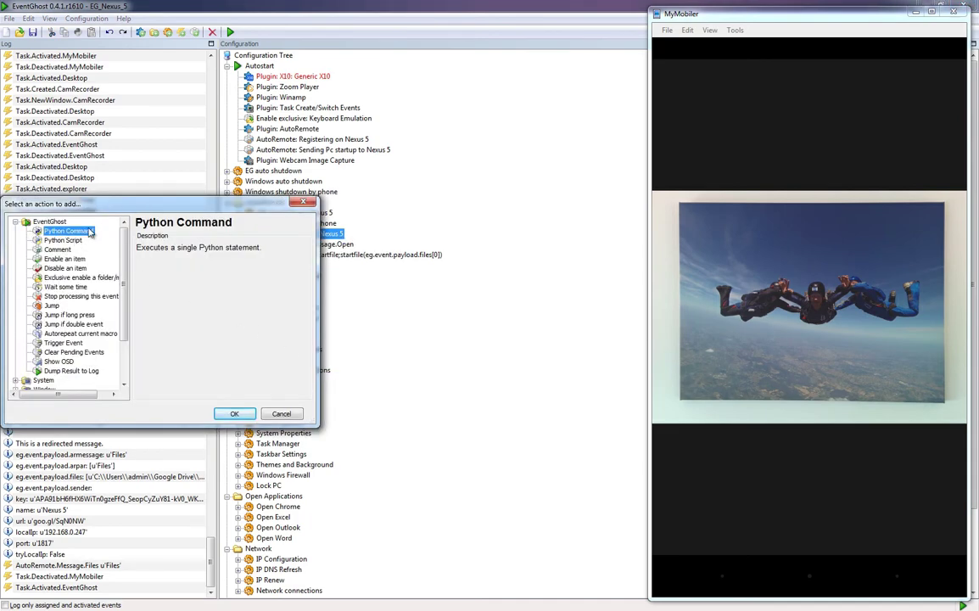
{"action": "key", "text": "Escape"}
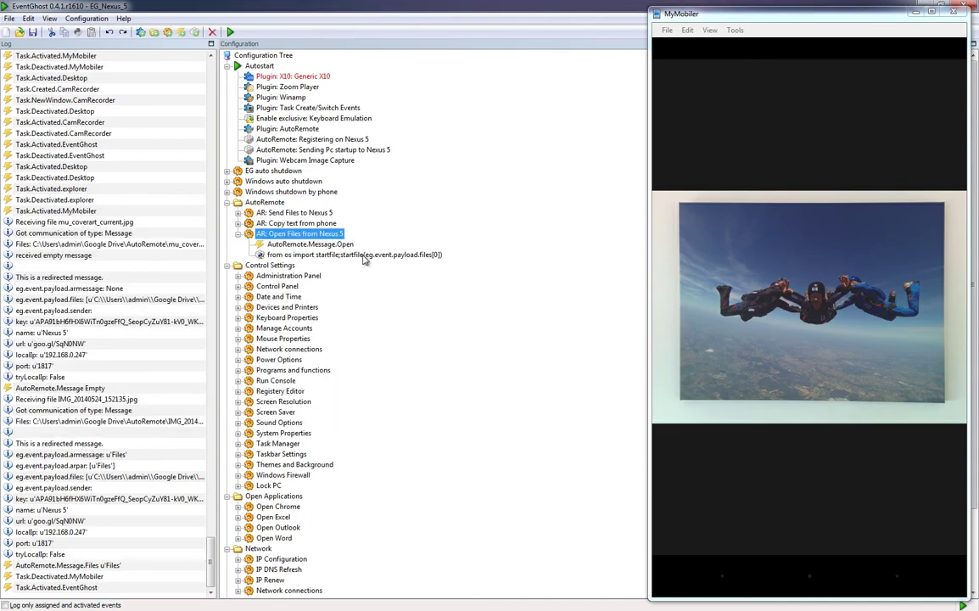
{"action": "double_click", "coordinate": [363, 256]}
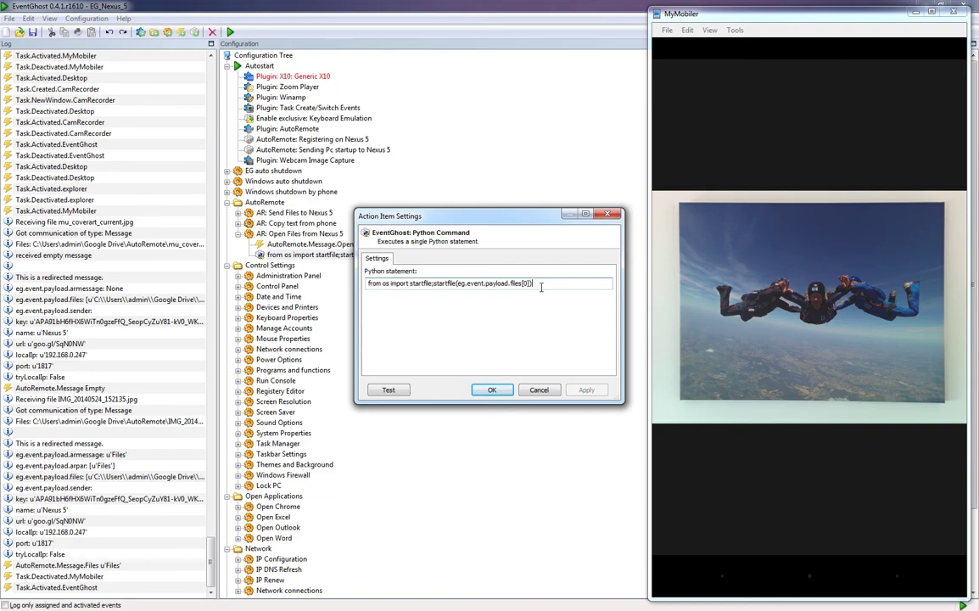
{"action": "left_click", "coordinate": [492, 390]}
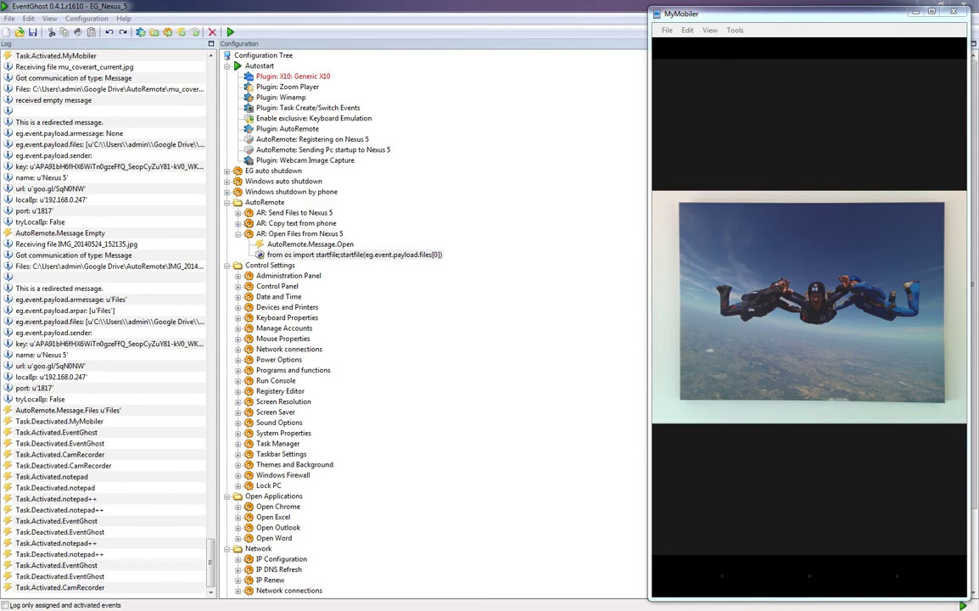
- Show the startfile line in Notepad++ 'new 2', then minimize Notepad++ back to EventGhost
{"action": "key", "text": "alt+Tab"}
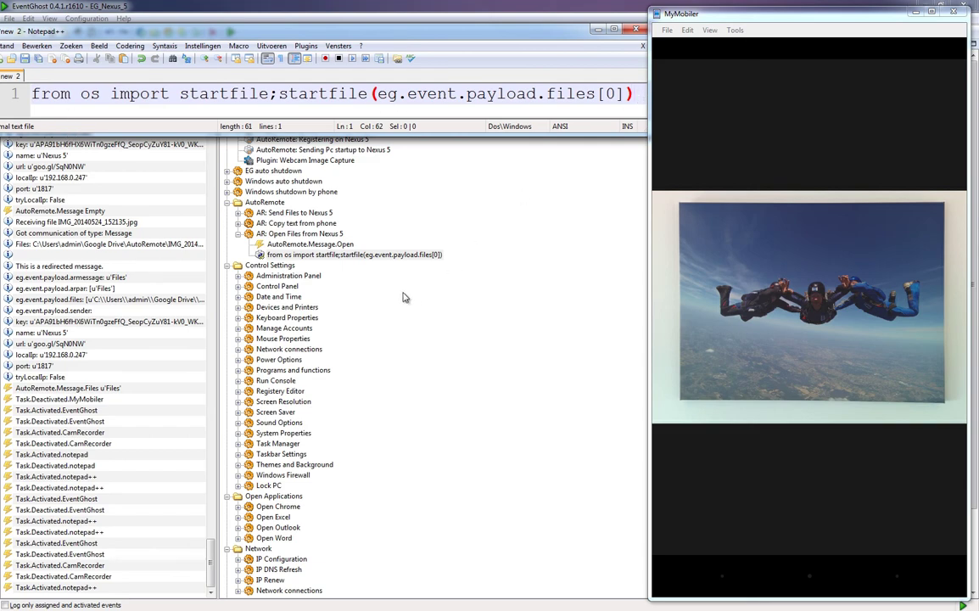
{"action": "left_click", "coordinate": [598, 31]}
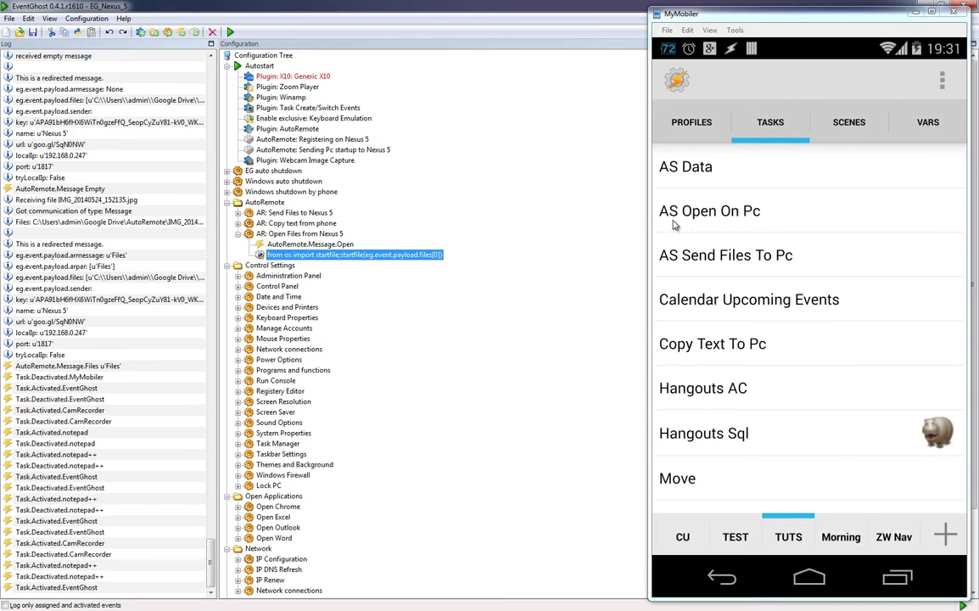
- Inspect the AS Open On Pc task's AutoRemote Message action, then go to Tasker's profiles
{"action": "left_click", "coordinate": [675, 222]}
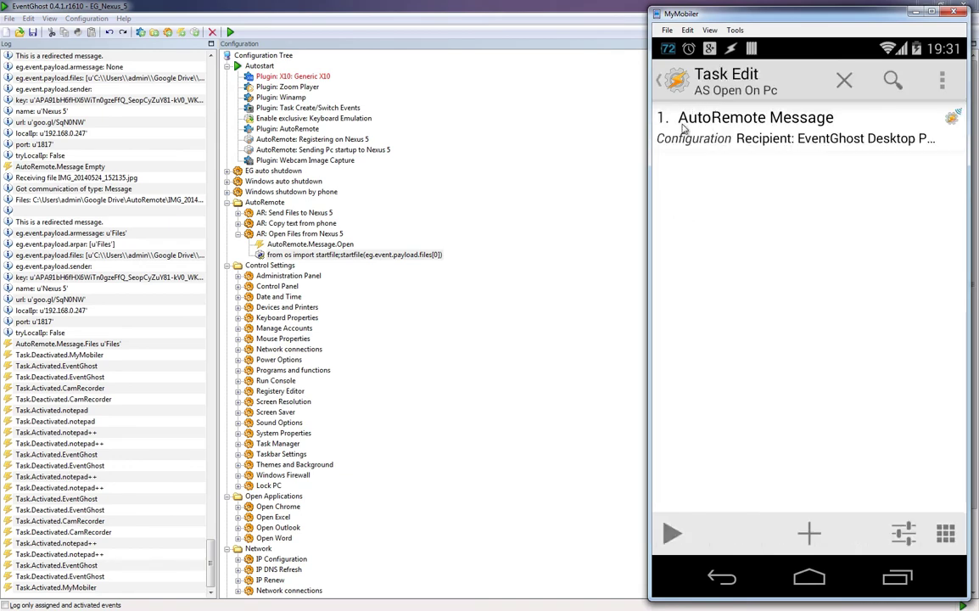
{"action": "left_click", "coordinate": [822, 127]}
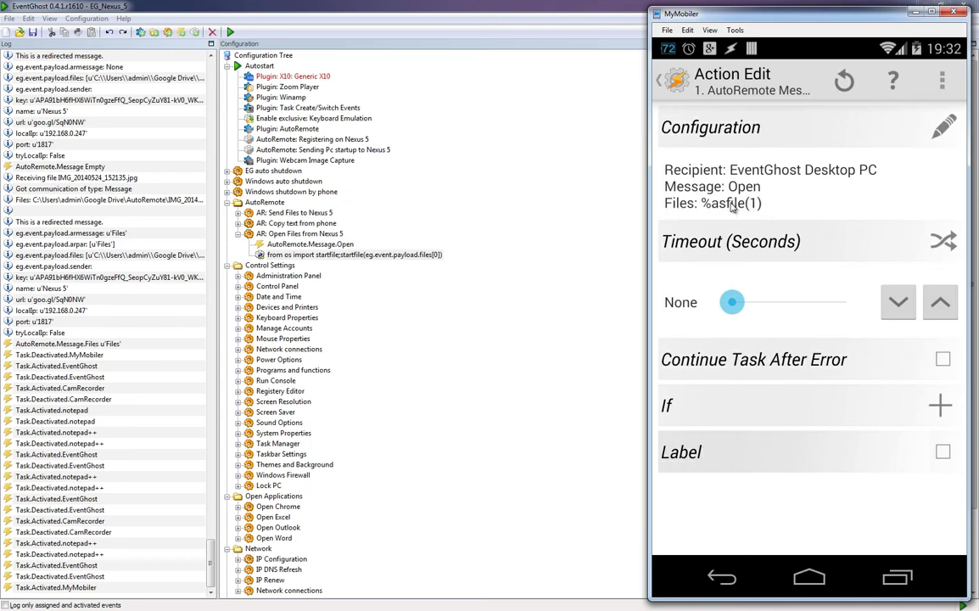
{"action": "key", "text": "Escape"}
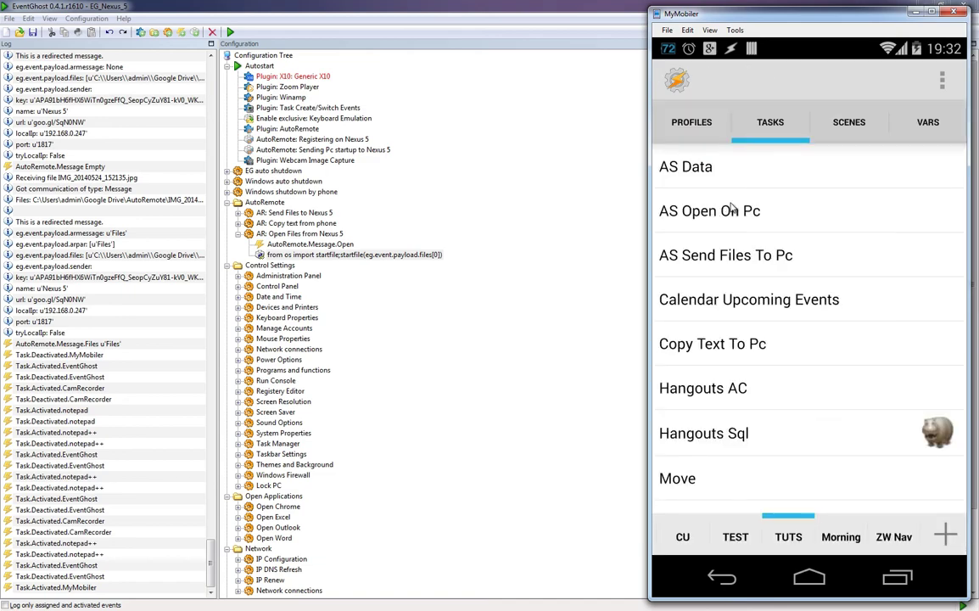
{"action": "key", "text": "Escape"}
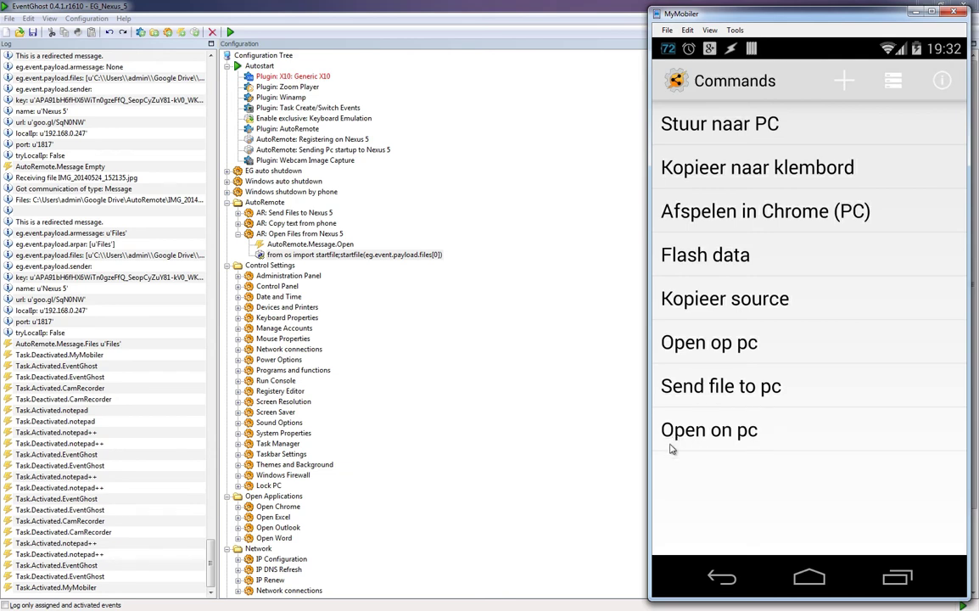
{"action": "left_click", "coordinate": [737, 434]}
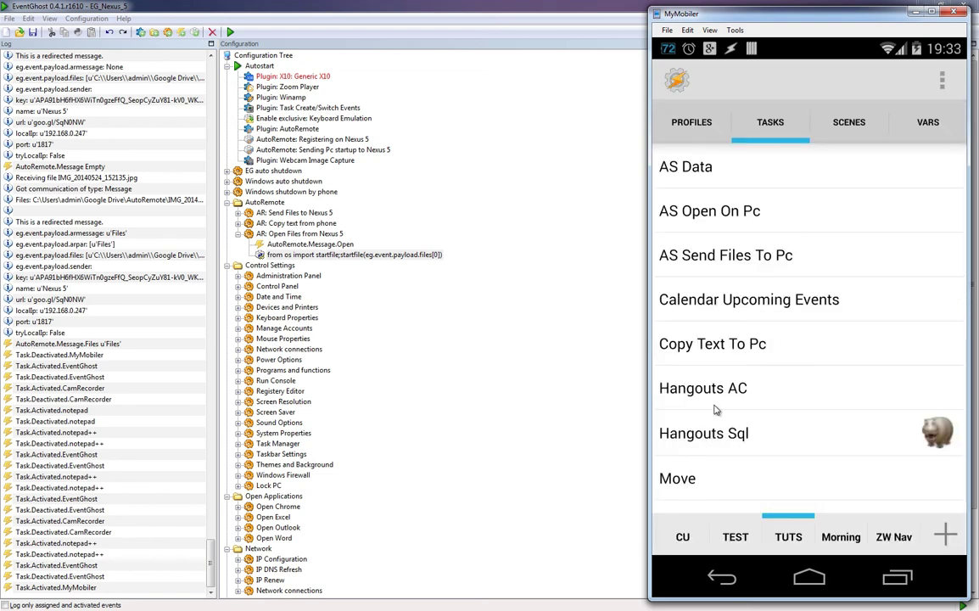
{"action": "left_click", "coordinate": [691, 122]}
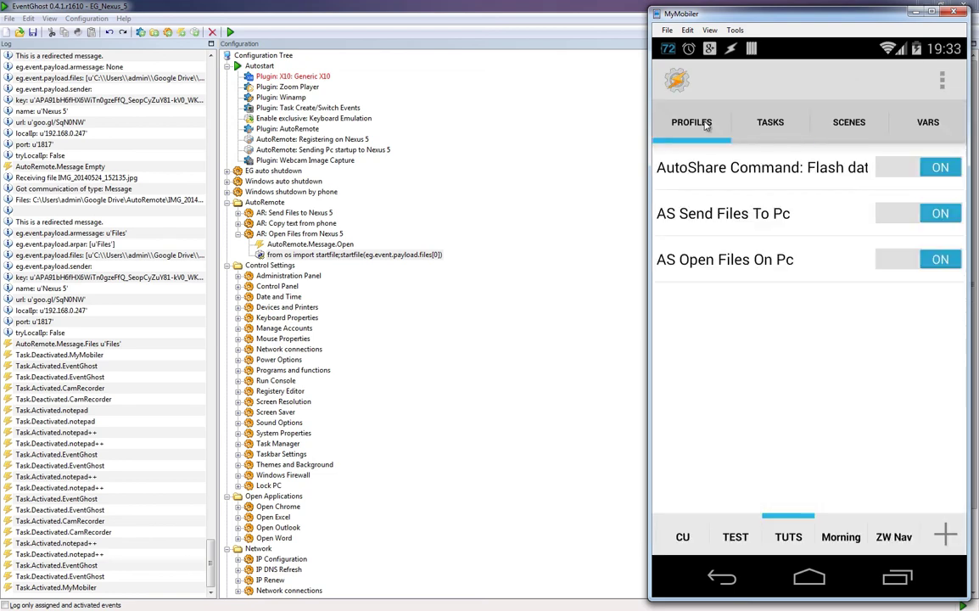
- Set the AS Open Files On Pc profile's AutoShare command filter to Open on pc
{"action": "left_click", "coordinate": [744, 268]}
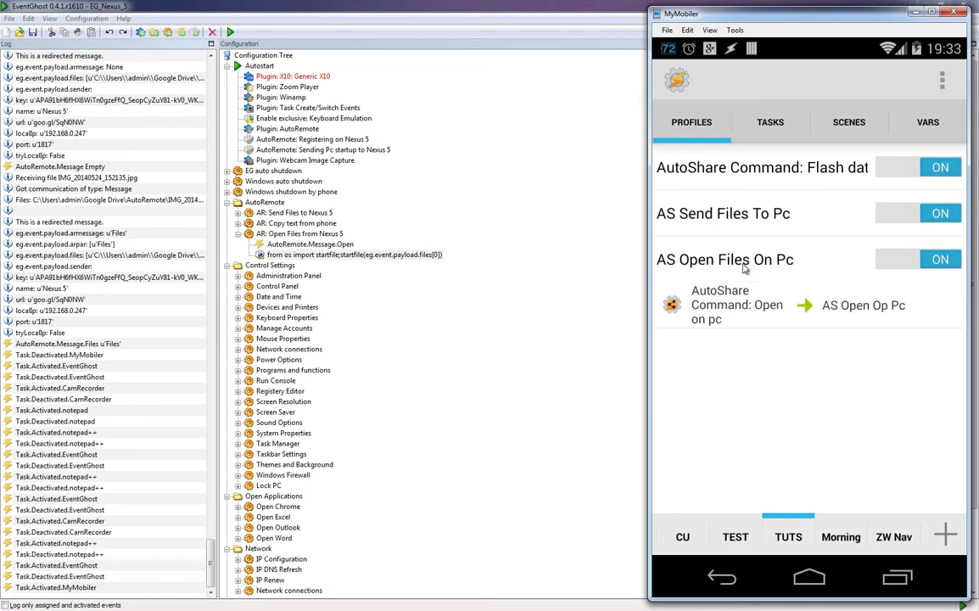
{"action": "left_click", "coordinate": [715, 303]}
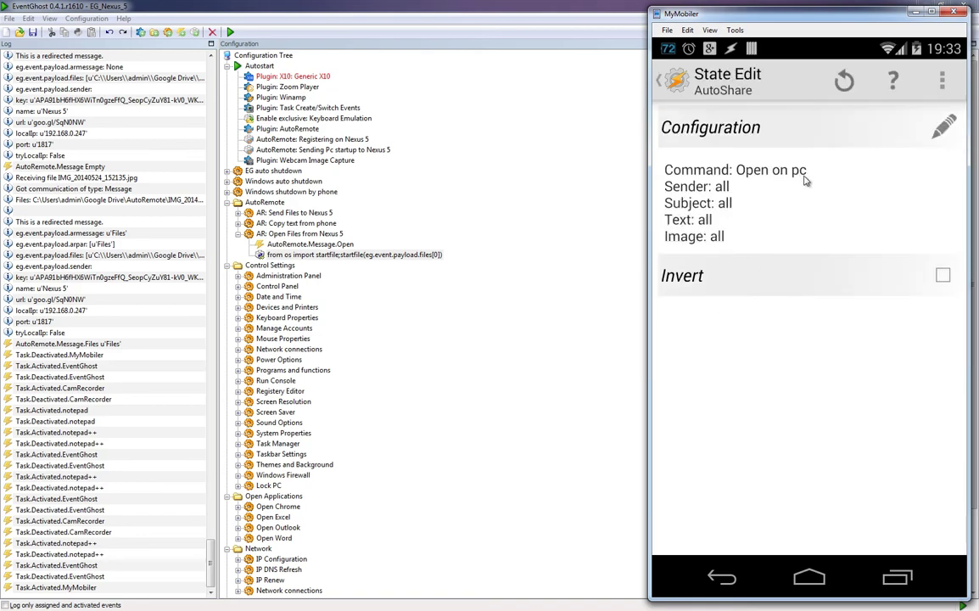
{"action": "left_click", "coordinate": [947, 127]}
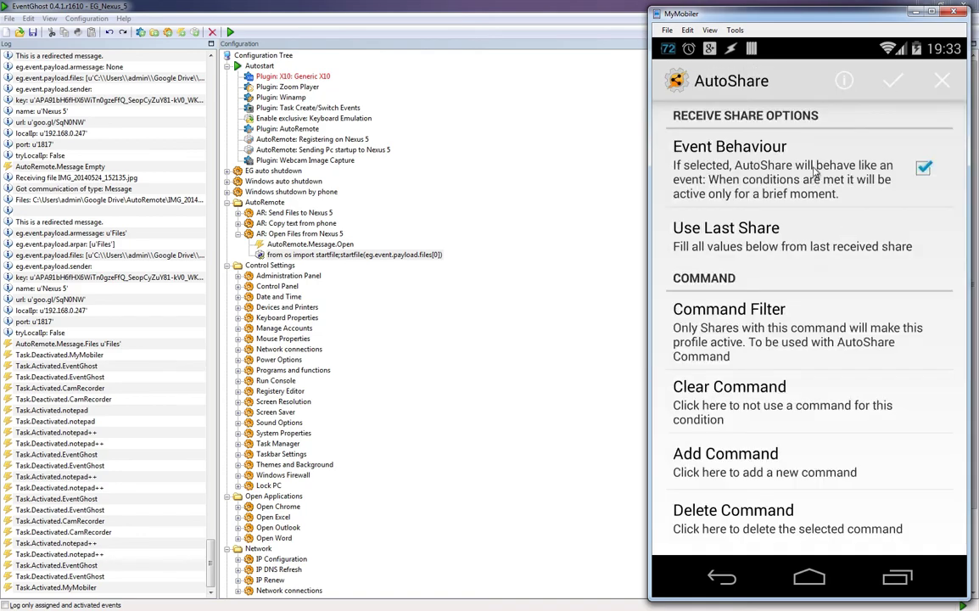
{"action": "left_click", "coordinate": [764, 342]}
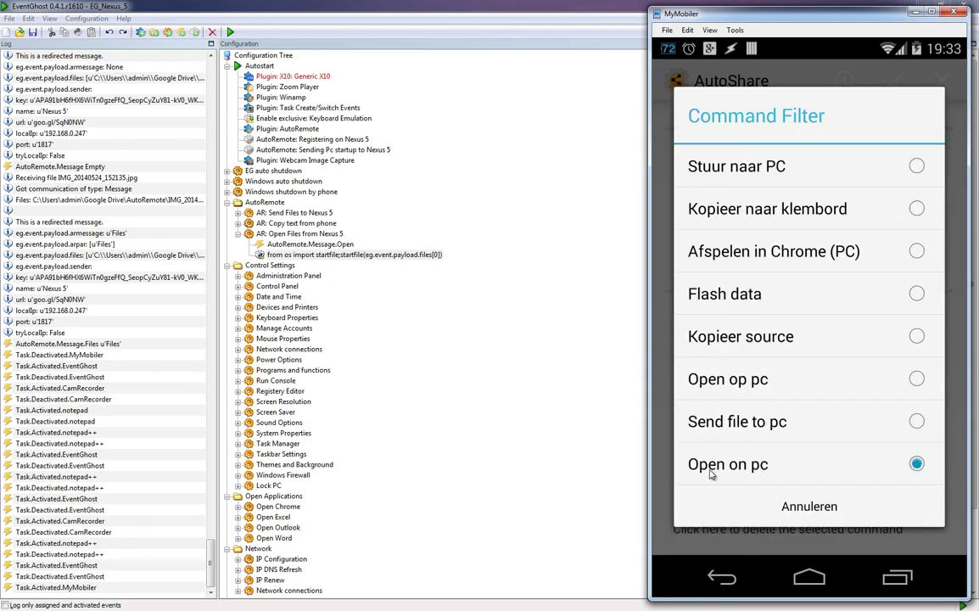
{"action": "left_click", "coordinate": [775, 476]}
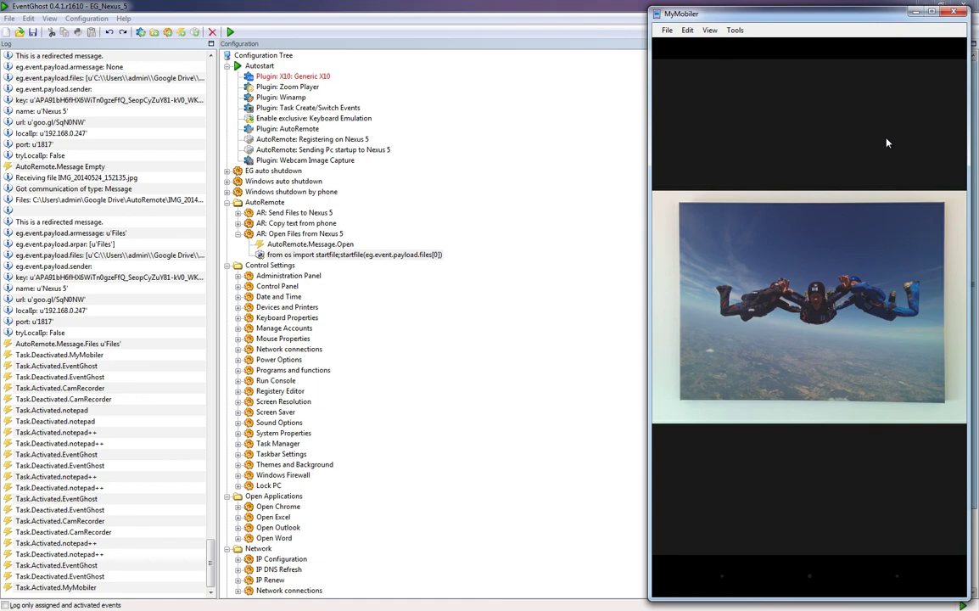
- Share the skydiving photo through AutoShare using the Open on pc command
{"action": "left_click", "coordinate": [888, 143]}
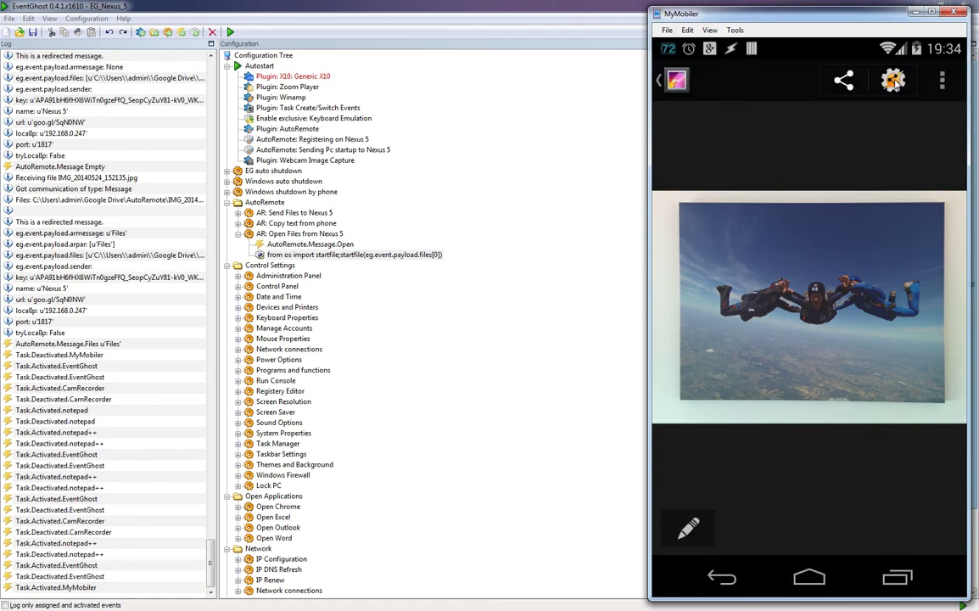
{"action": "left_click", "coordinate": [894, 81]}
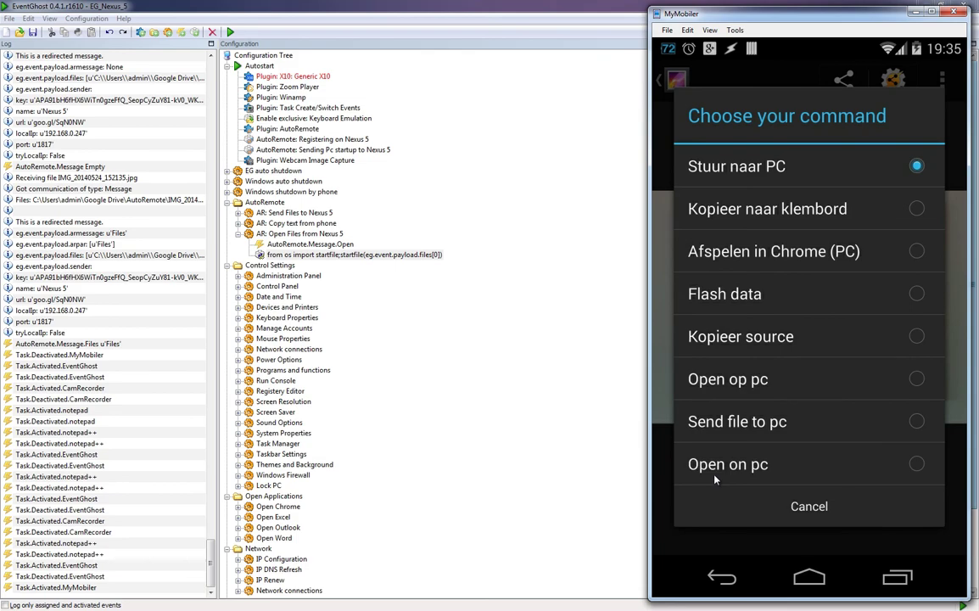
{"action": "left_click", "coordinate": [779, 474]}
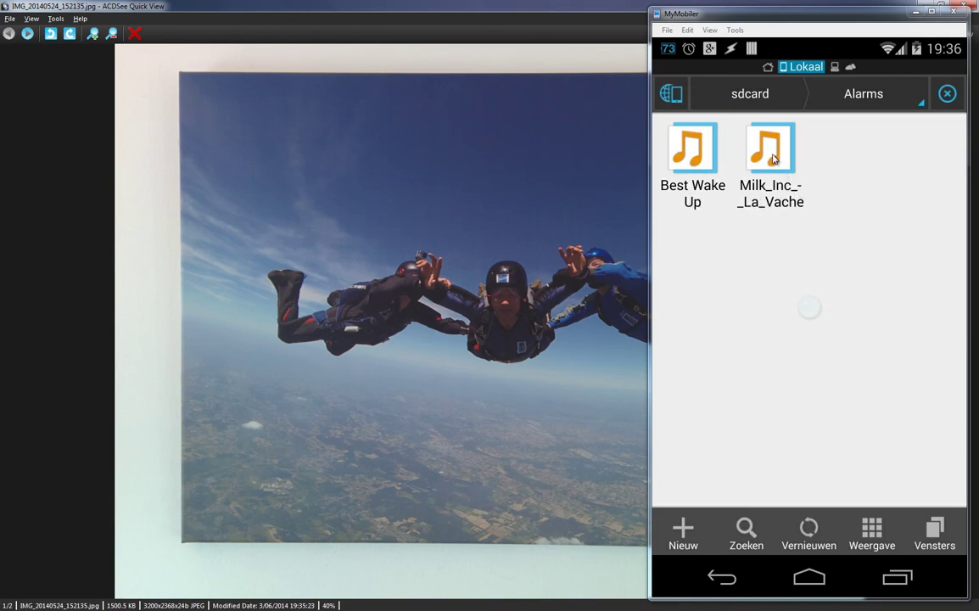
- Send Best Wake Up Sound_5.mp3 via AutoShare 'Open on pc' to play in VLC, then stop playback
{"action": "left_click", "coordinate": [696, 151]}
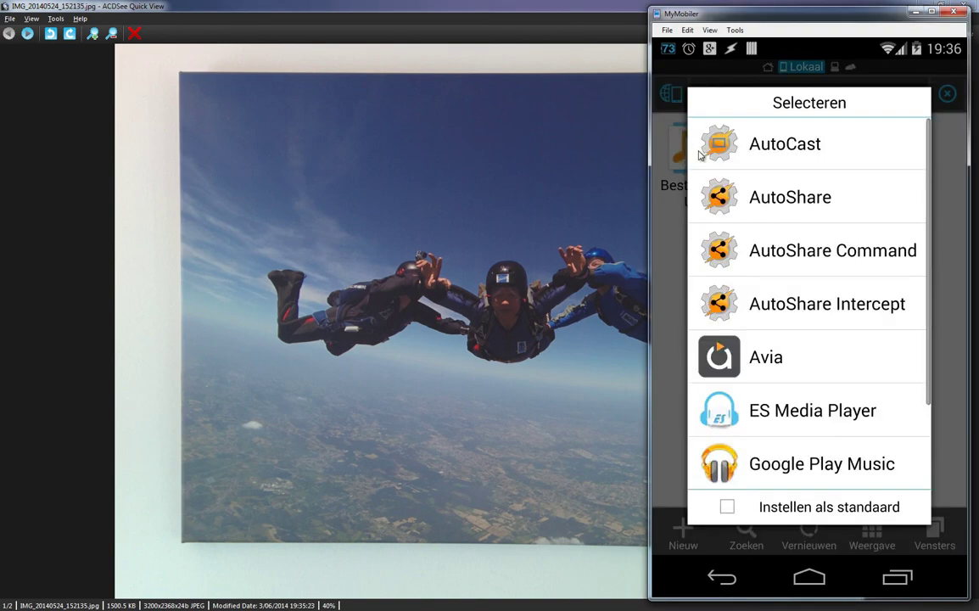
{"action": "left_click", "coordinate": [767, 253]}
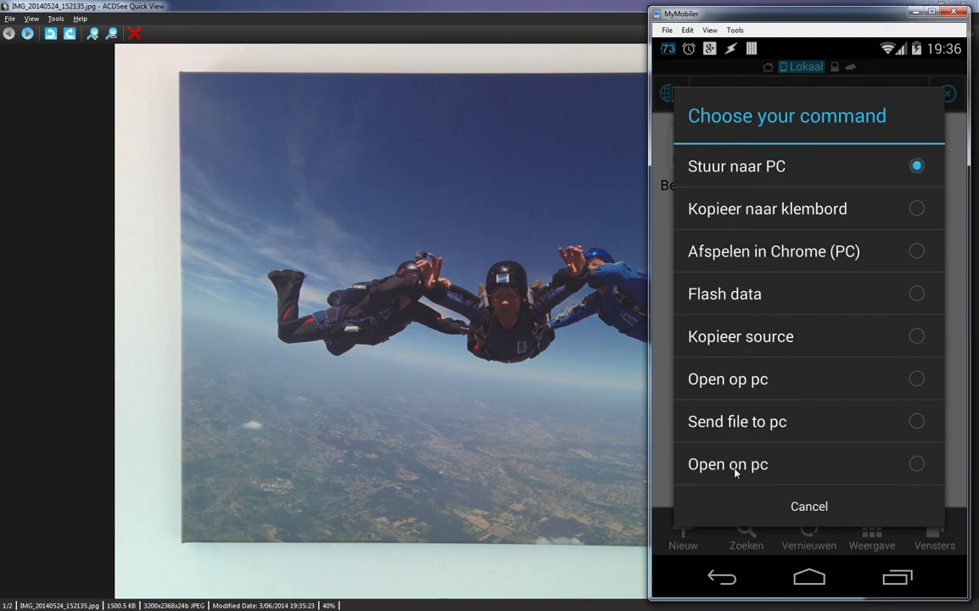
{"action": "left_click", "coordinate": [915, 465]}
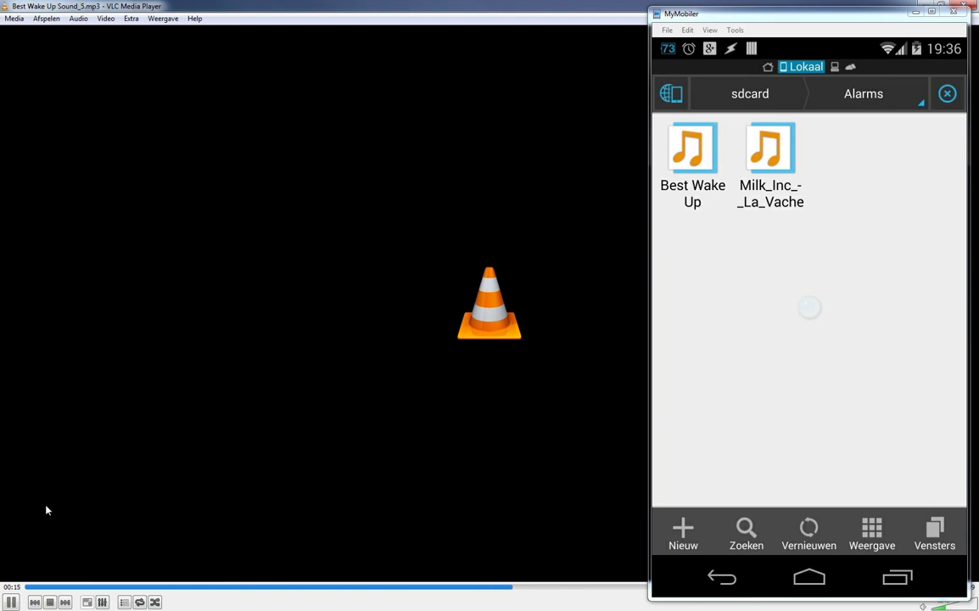
{"action": "left_click", "coordinate": [50, 602]}
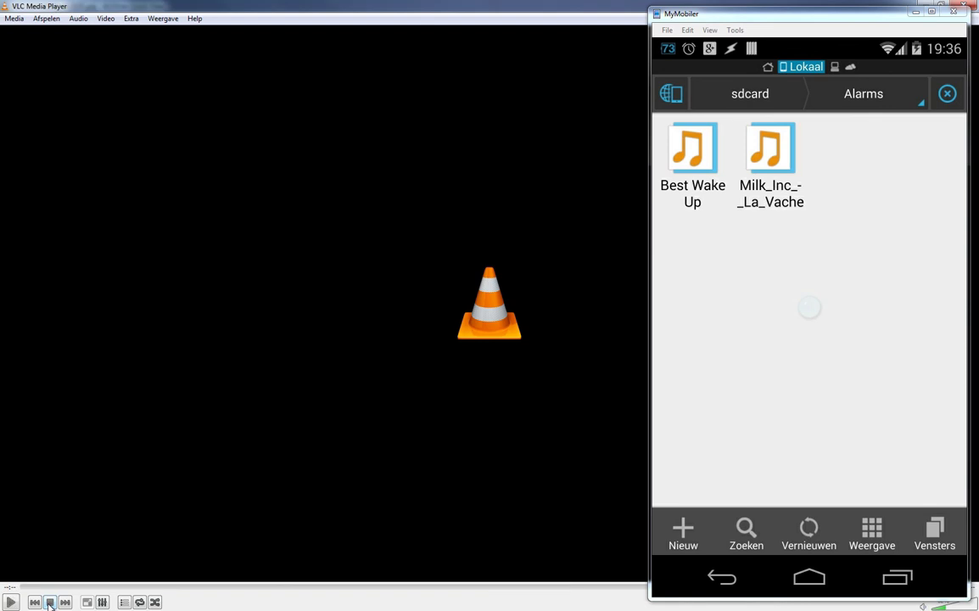